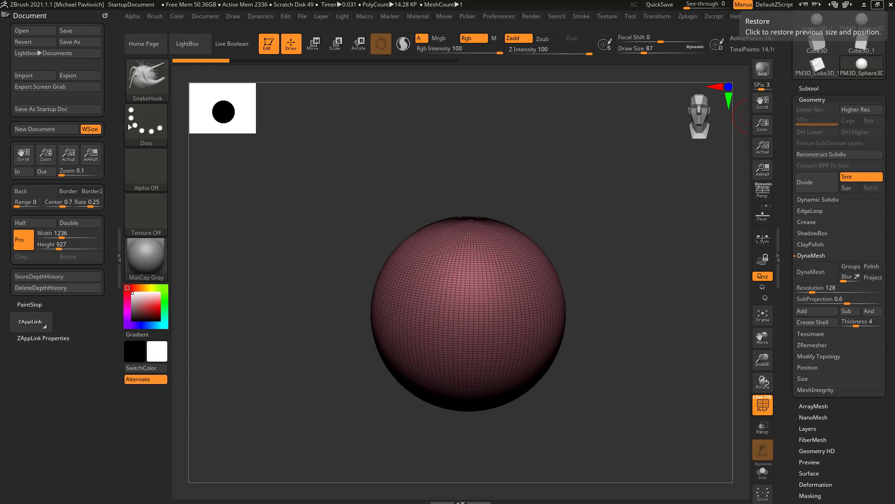
# Step: Remove the Document palette from the left tray and dock the Transform palette there instead
pyautogui.click(117, 255)
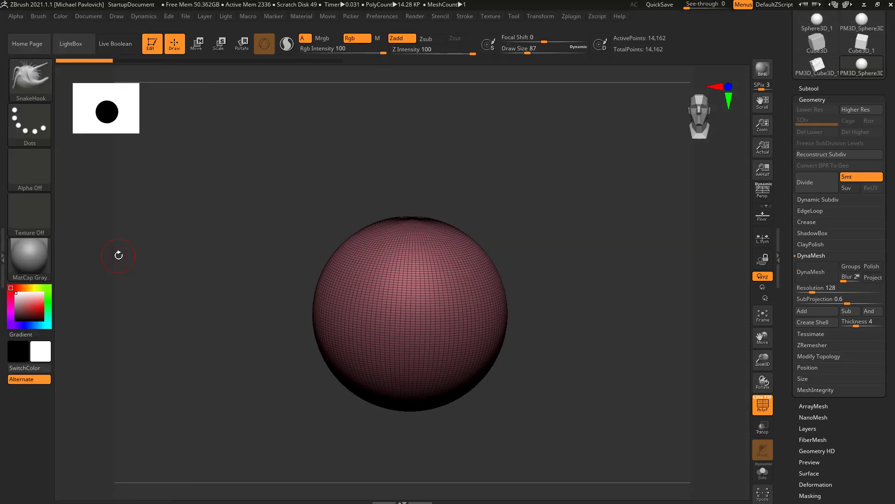
pyautogui.click(4, 248)
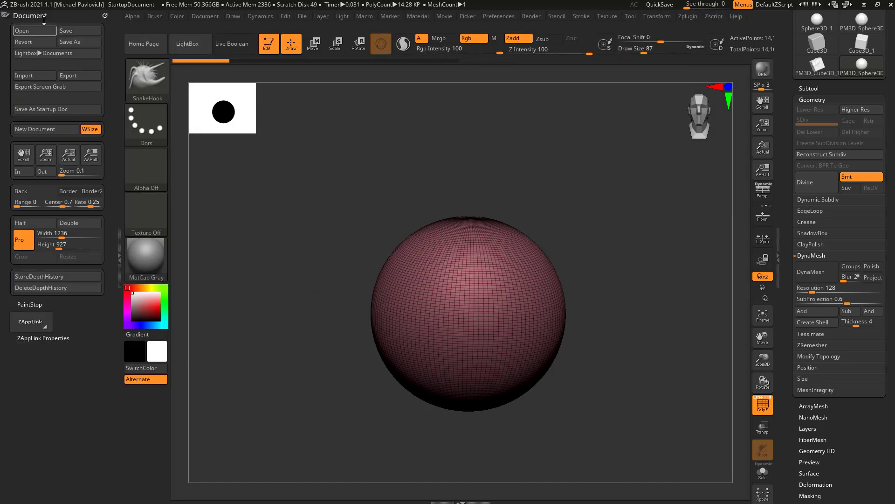
pyautogui.click(105, 16)
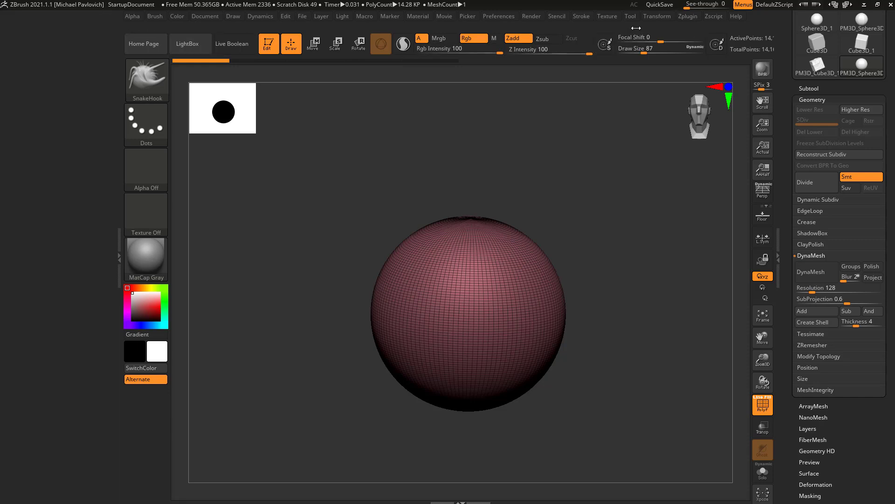
pyautogui.click(653, 16)
pyautogui.moveTo(648, 26); pyautogui.dragTo(102, 90)
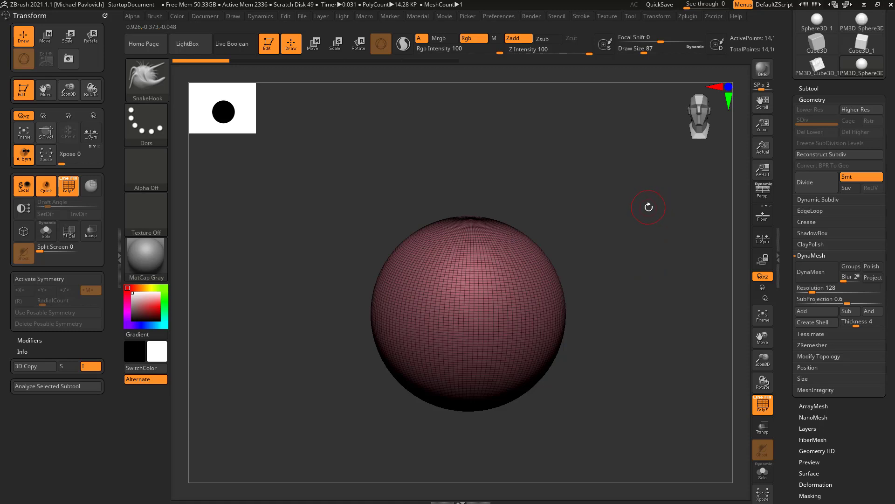
# Step: Turn on the Y-axis floor grid beneath the sphere
pyautogui.moveTo(643, 202); pyautogui.dragTo(687, 204)
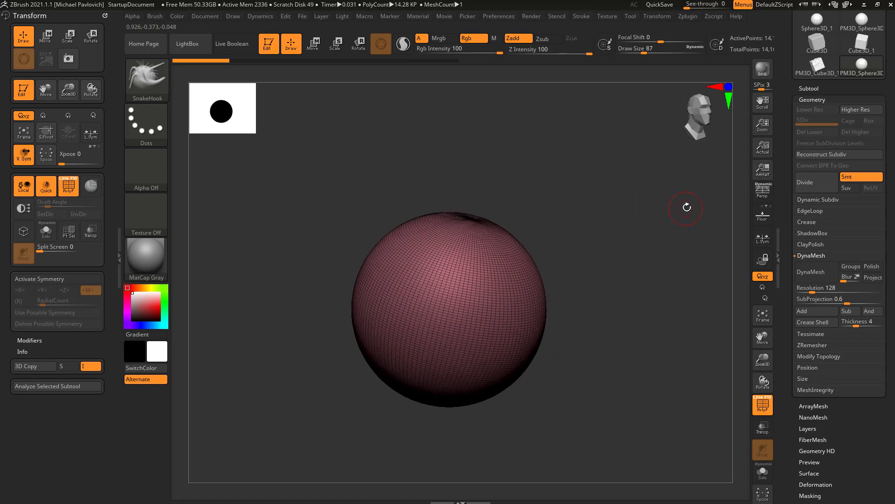
pyautogui.click(761, 211)
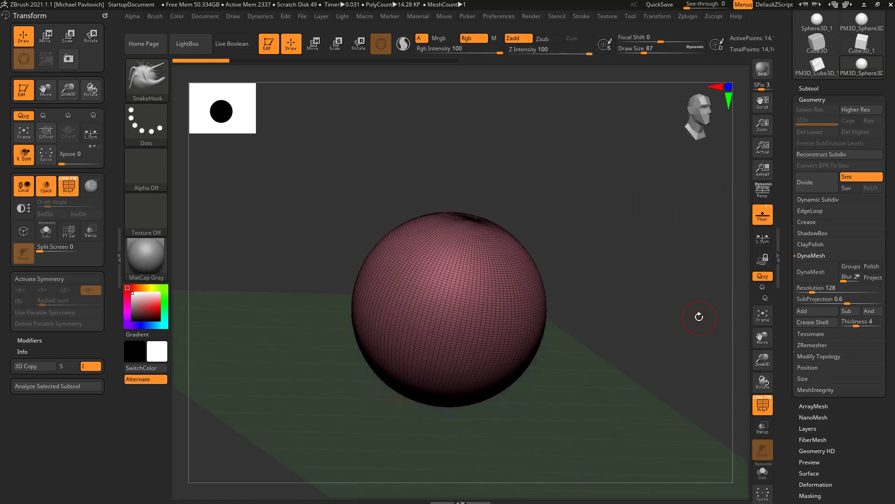
pyautogui.click(772, 209)
pyautogui.click(763, 208)
pyautogui.click(768, 206)
pyautogui.moveTo(664, 309); pyautogui.dragTo(636, 309)
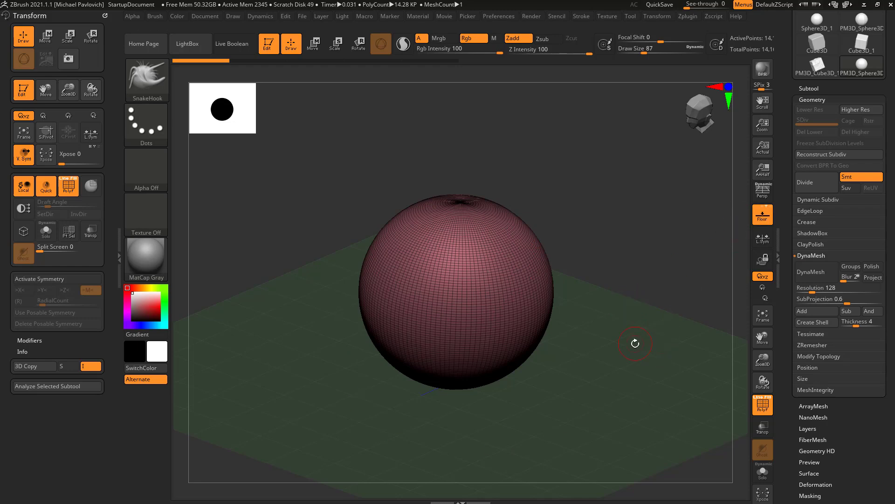
# Step: Examine the sphere against the floor grid from several angles, ending in a straight front view
pyautogui.moveTo(635, 345); pyautogui.dragTo(650, 330)
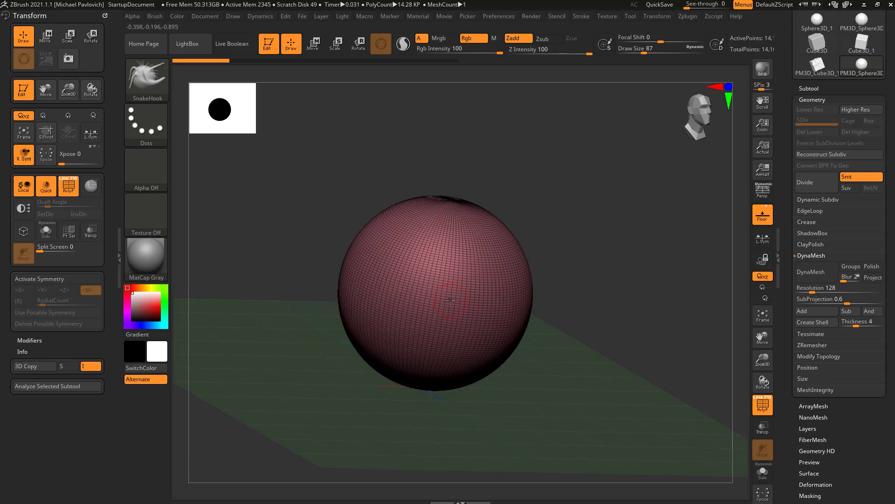
pyautogui.moveTo(544, 323); pyautogui.dragTo(534, 281)
pyautogui.moveTo(458, 325); pyautogui.dragTo(400, 418)
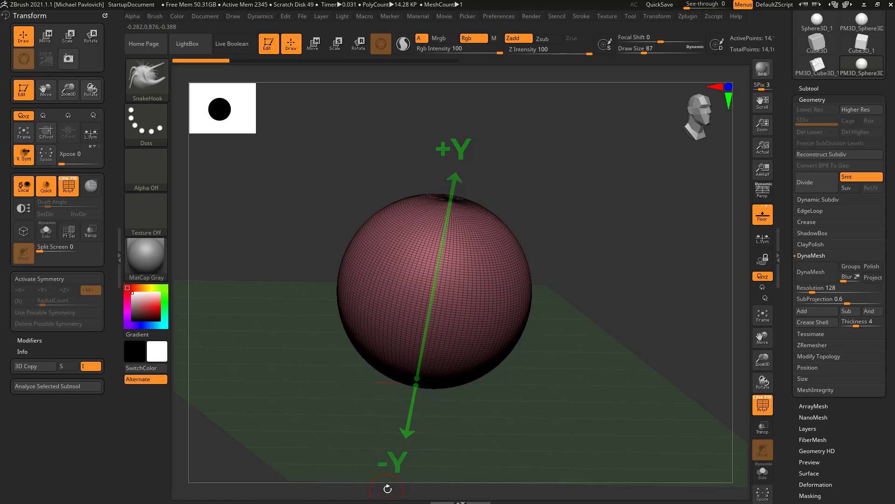
pyautogui.moveTo(639, 340)
pyautogui.mouseDown()
pyautogui.moveTo(629, 364)
pyautogui.moveTo(626, 346)
pyautogui.mouseUp()
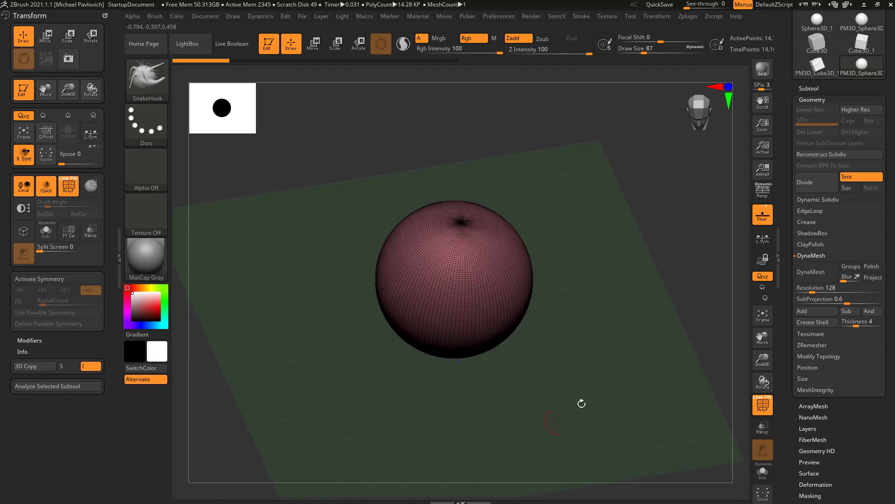
pyautogui.click(761, 206)
pyautogui.moveTo(723, 208); pyautogui.dragTo(682, 213)
pyautogui.click(769, 206)
pyautogui.moveTo(720, 240); pyautogui.dragTo(700, 254)
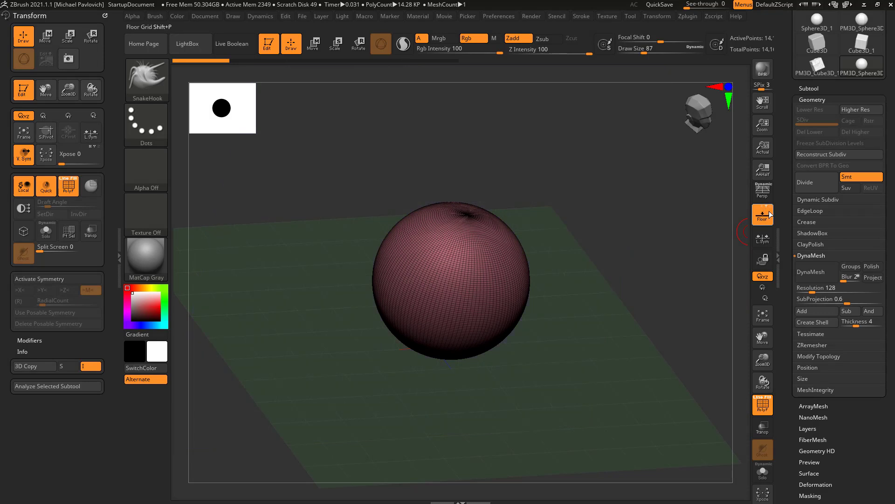
pyautogui.moveTo(603, 317)
pyautogui.mouseDown()
pyautogui.moveTo(603, 294)
pyautogui.moveTo(555, 308)
pyautogui.moveTo(574, 333)
pyautogui.moveTo(564, 337)
pyautogui.moveTo(570, 321)
pyautogui.moveTo(606, 314)
pyautogui.moveTo(625, 333)
pyautogui.moveTo(613, 310)
pyautogui.mouseUp()
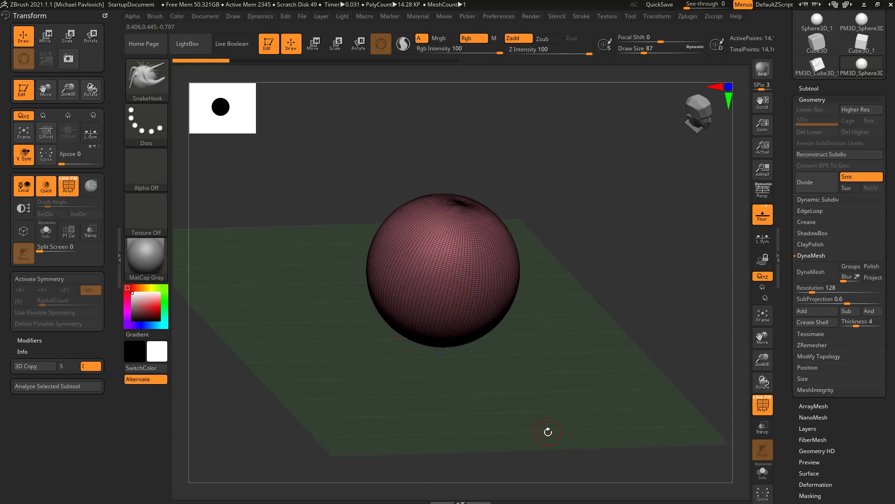
pyautogui.moveTo(547, 430); pyautogui.dragTo(475, 160)
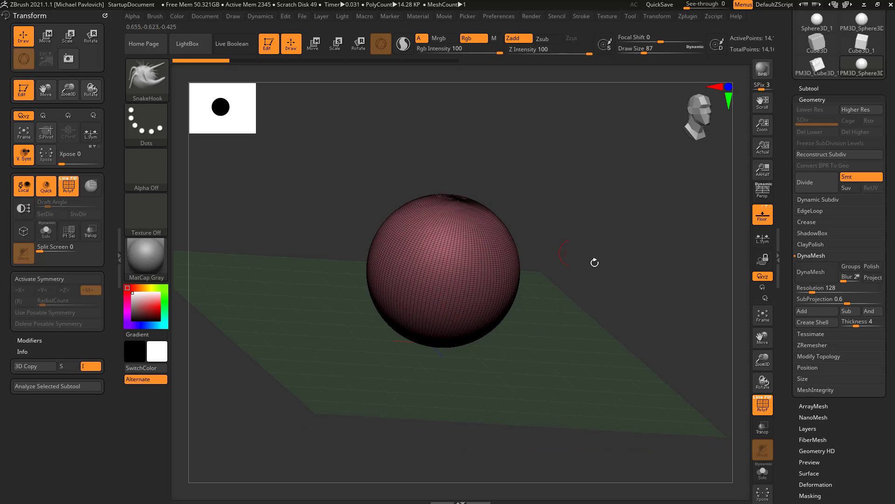
pyautogui.moveTo(608, 276); pyautogui.dragTo(611, 294)
pyautogui.moveTo(680, 226); pyautogui.dragTo(605, 240)
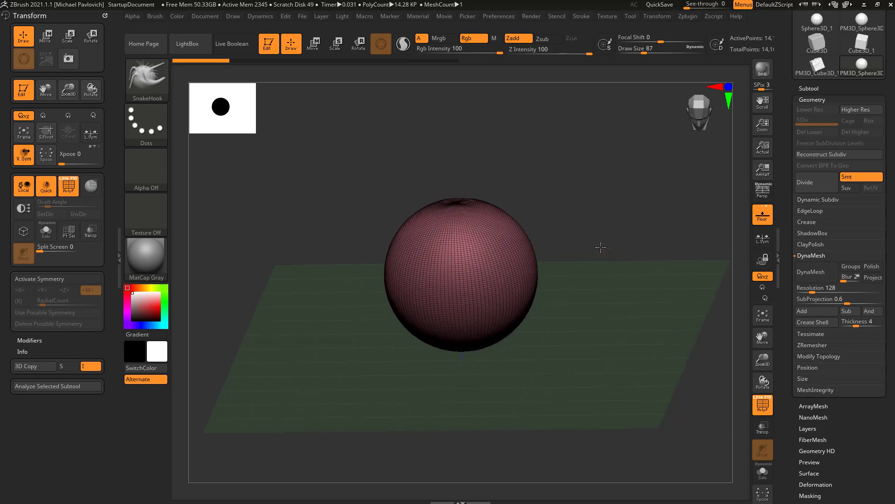
pyautogui.moveTo(714, 112); pyautogui.dragTo(648, 215)
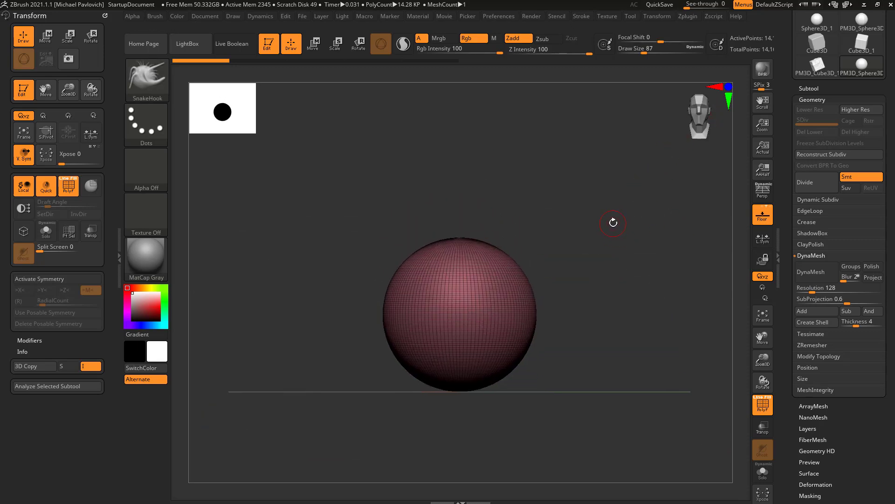
pyautogui.moveTo(650, 175); pyautogui.dragTo(565, 338)
pyautogui.keyDown('shift'); pyautogui.moveTo(621, 336); pyautogui.dragTo(626, 314); pyautogui.keyUp('shift')
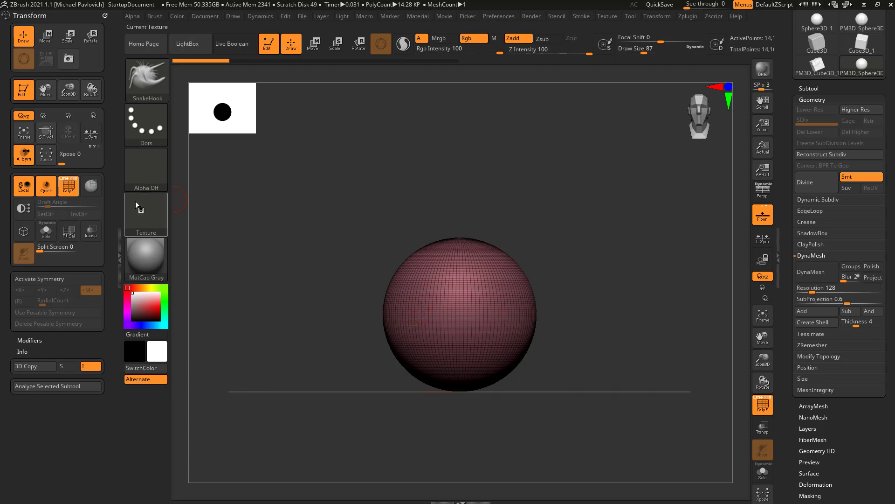
# Step: Activate X-axis symmetry, try a SnakeHook stroke on the sphere's front, and undo the stroke
pyautogui.press('x')
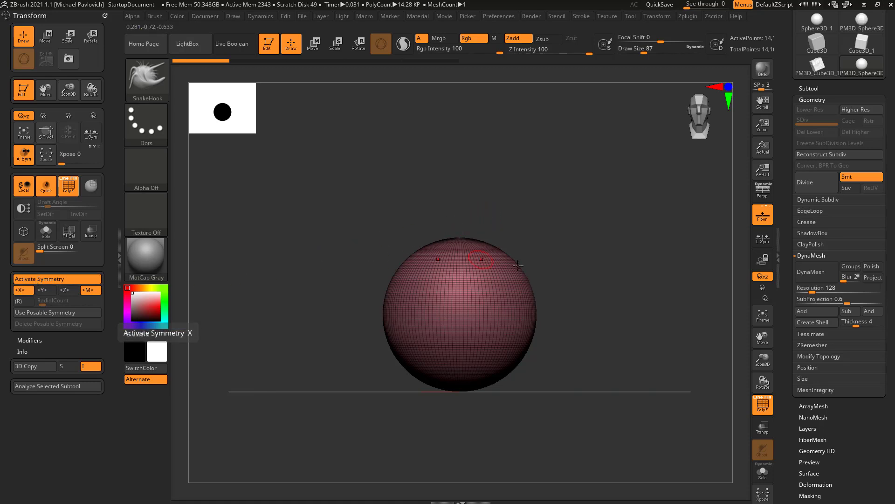
pyautogui.moveTo(564, 259); pyautogui.dragTo(658, 260)
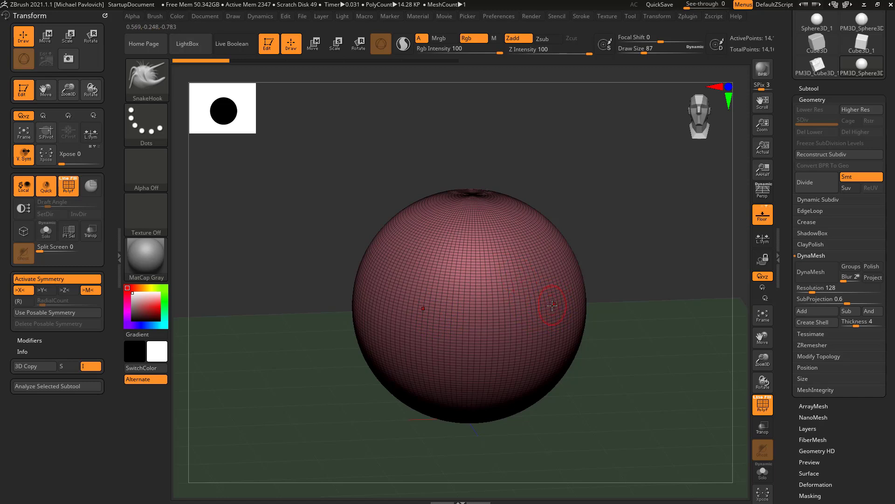
pyautogui.moveTo(549, 302)
pyautogui.mouseDown()
pyautogui.moveTo(543, 321)
pyautogui.moveTo(534, 298)
pyautogui.mouseUp()
pyautogui.hotkey('ctrl', 'z')
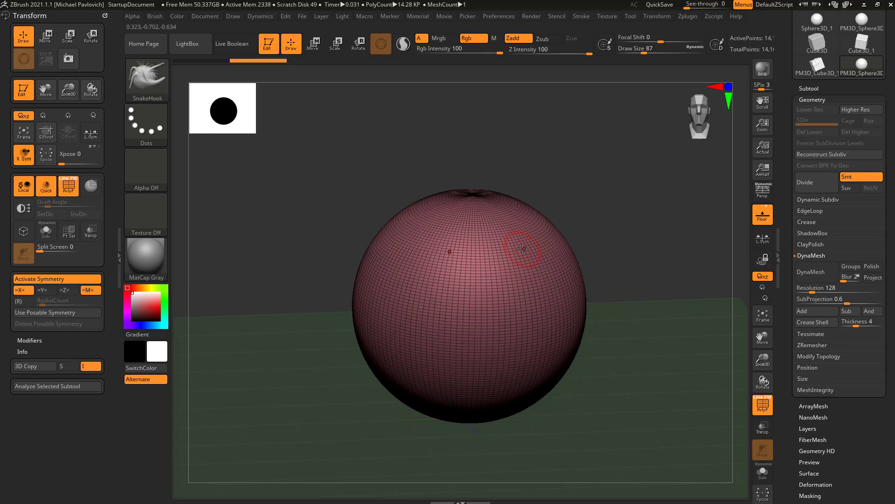
# Step: Switch the sculpting brush from SnakeHook to Standard
pyautogui.press('b')
pyautogui.press('s')
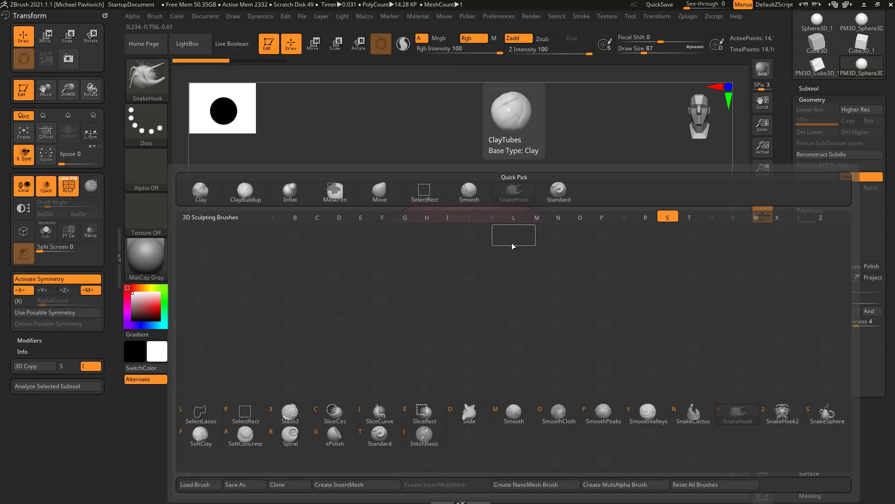
pyautogui.press('t')
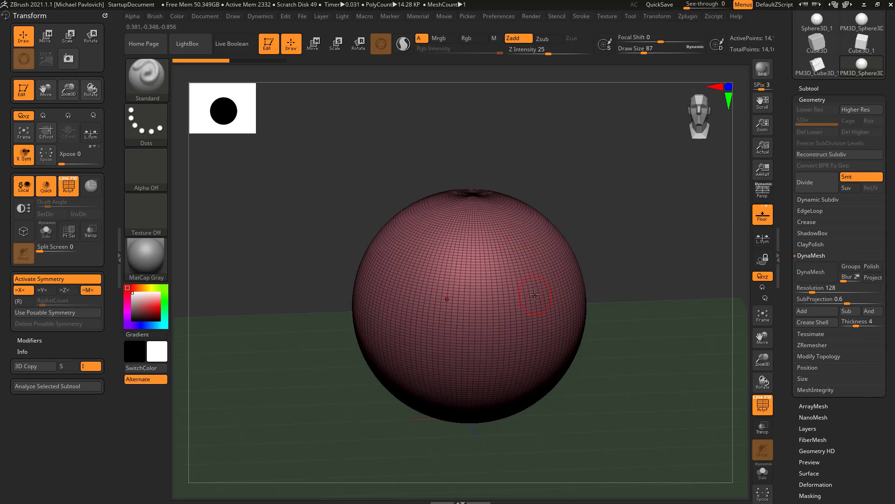
# Step: Sculpt a mirrored pair of eye-like bumps on the sphere's front, inspect them, and undo the stroke
pyautogui.moveTo(539, 310)
pyautogui.mouseDown()
pyautogui.moveTo(552, 301)
pyautogui.moveTo(528, 295)
pyautogui.moveTo(546, 288)
pyautogui.moveTo(541, 297)
pyautogui.mouseUp()
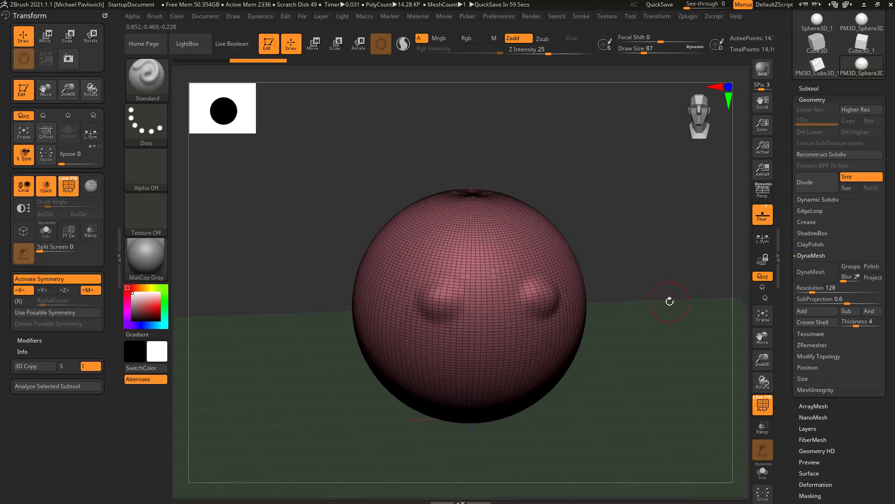
pyautogui.moveTo(719, 169); pyautogui.dragTo(640, 228)
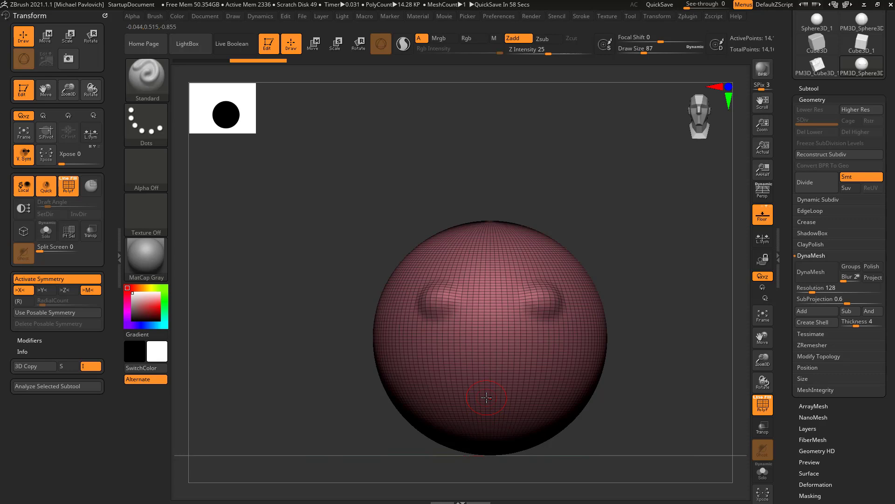
pyautogui.moveTo(611, 224); pyautogui.dragTo(620, 244)
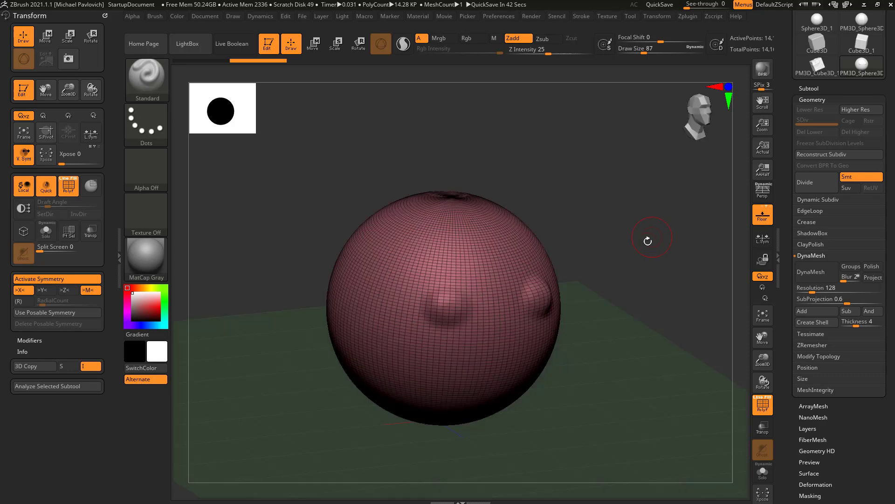
pyautogui.hotkey('ctrl', 'z')
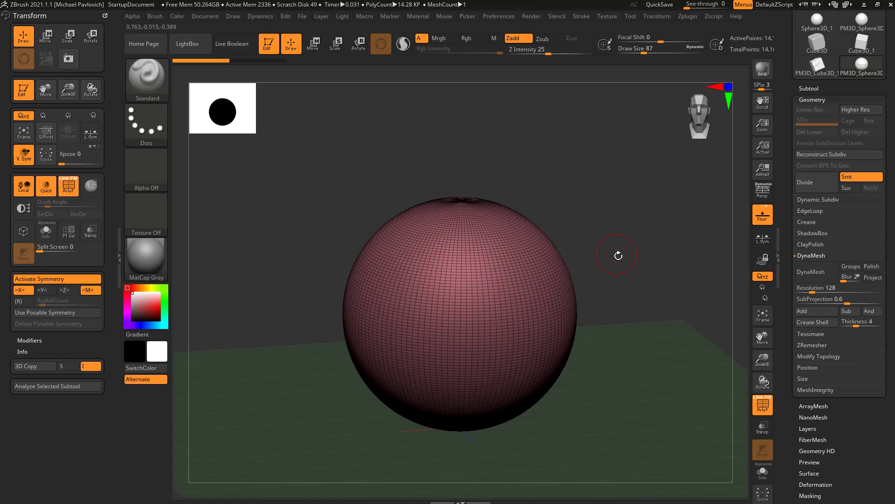
# Step: Turn off the polyframe display, try a bump mirrored across X on the sphere, and undo it
pyautogui.moveTo(620, 256); pyautogui.dragTo(435, 317, button='right')
pyautogui.click(763, 404)
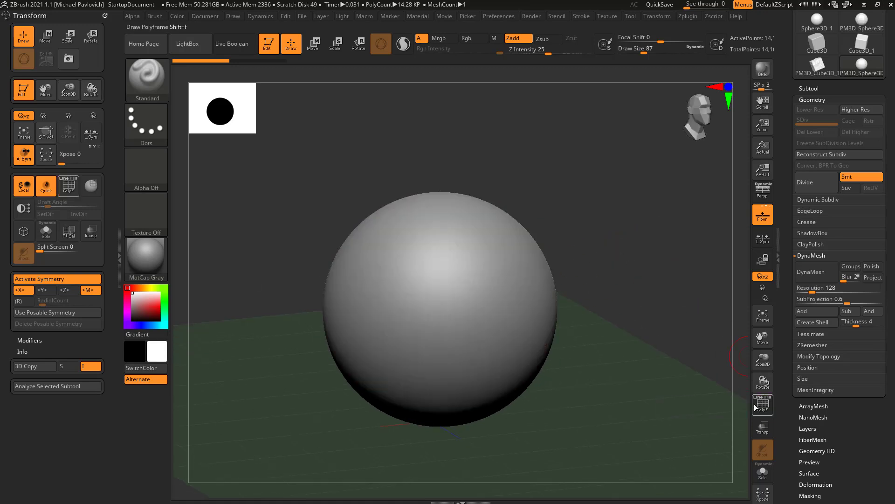
pyautogui.moveTo(681, 345); pyautogui.dragTo(680, 324, button='right')
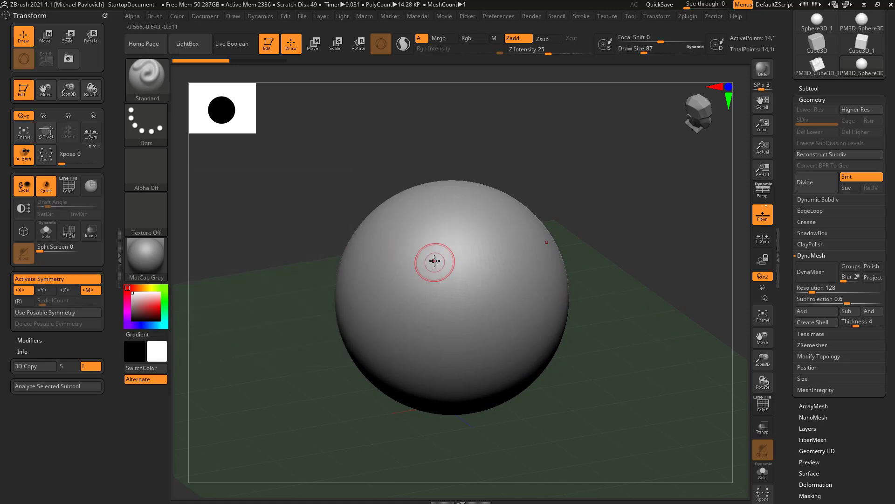
pyautogui.moveTo(402, 286); pyautogui.dragTo(408, 295)
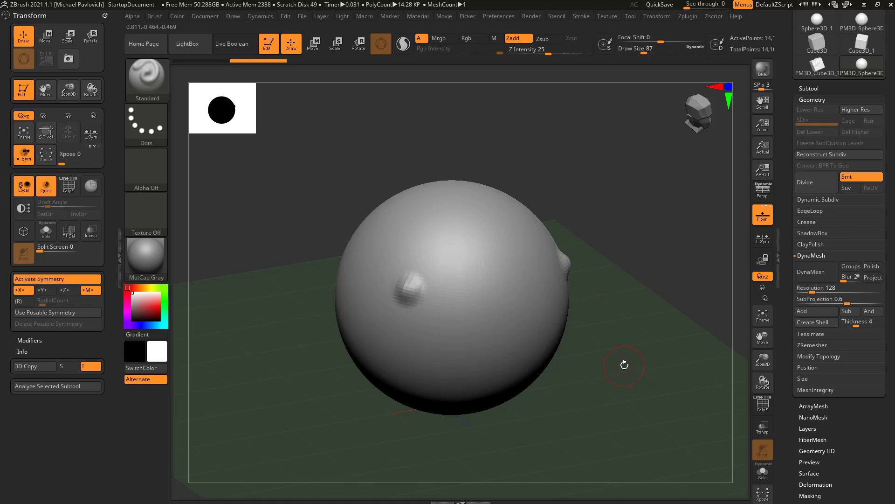
pyautogui.hotkey('ctrl', 'z')
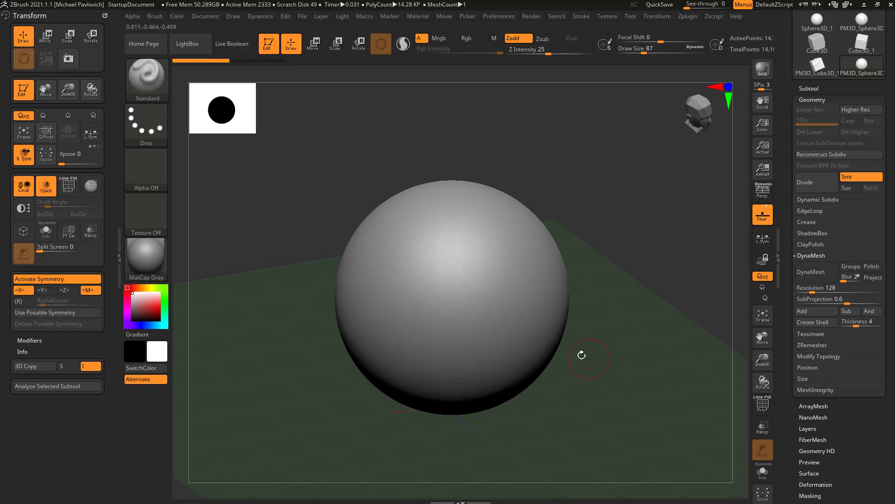
# Step: Add Y-axis symmetry to X, sculpt a test bump near the sphere's upper front, and undo it
pyautogui.click(44, 293)
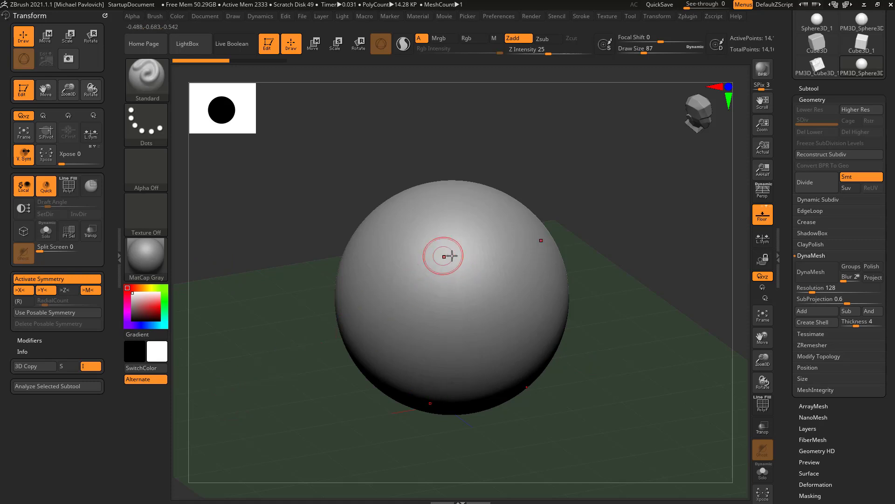
pyautogui.moveTo(610, 268); pyautogui.dragTo(579, 282)
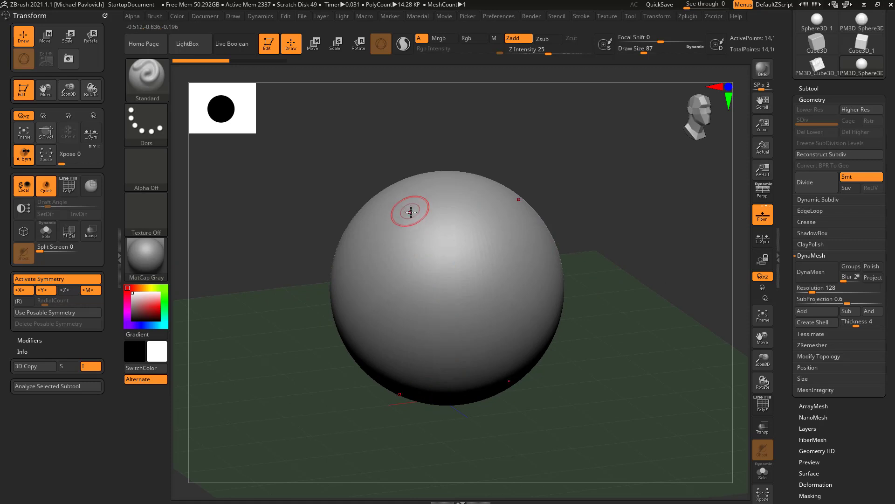
pyautogui.moveTo(412, 215)
pyautogui.mouseDown()
pyautogui.moveTo(429, 236)
pyautogui.moveTo(414, 226)
pyautogui.moveTo(423, 220)
pyautogui.mouseUp()
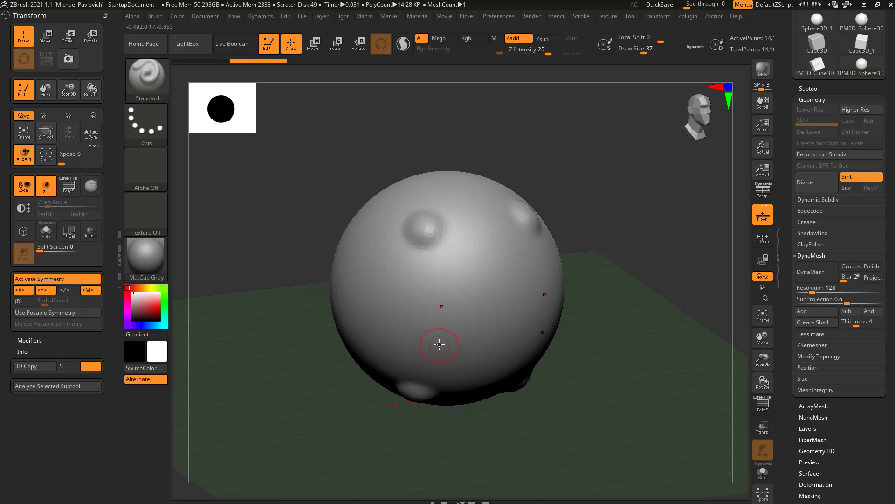
pyautogui.moveTo(624, 262); pyautogui.dragTo(643, 246)
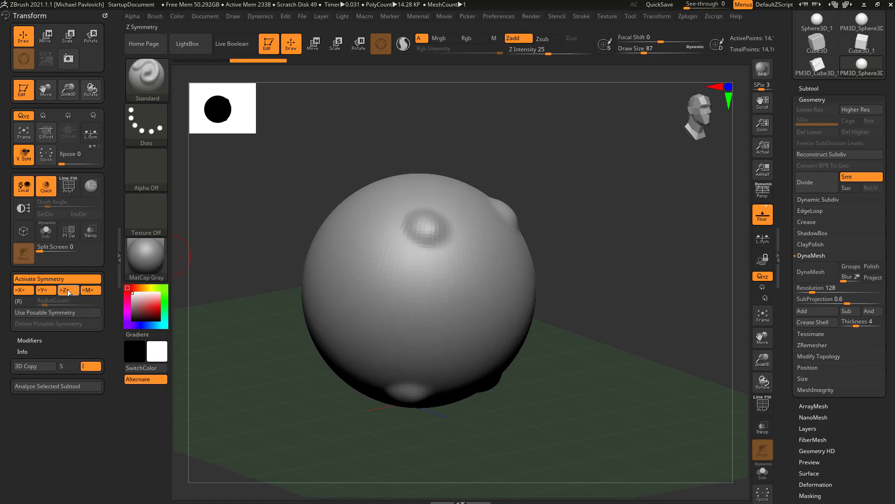
pyautogui.hotkey('ctrl', 'z')
# Step: With Z symmetry also enabled, sculpt a bump mirrored across all three axes, undo it, and leave only X symmetry active
pyautogui.moveTo(583, 199); pyautogui.dragTo(526, 253)
pyautogui.moveTo(444, 253)
pyautogui.mouseDown()
pyautogui.moveTo(457, 252)
pyautogui.moveTo(440, 246)
pyautogui.moveTo(447, 249)
pyautogui.mouseUp()
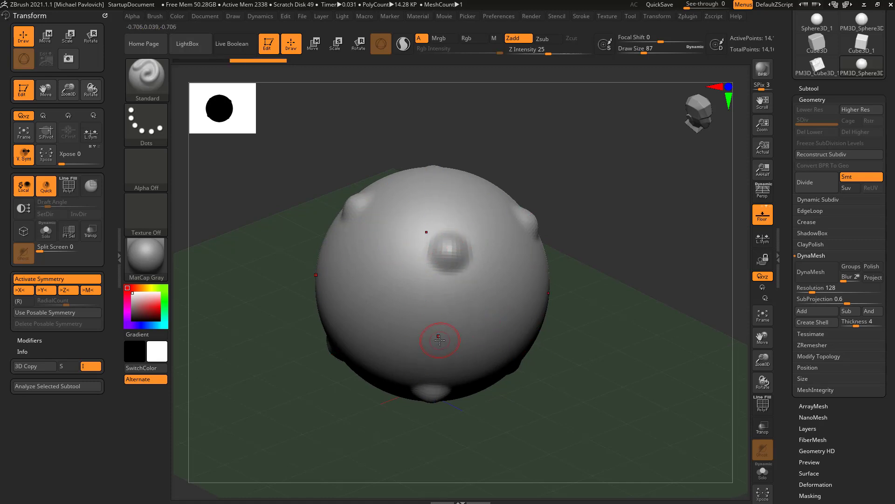
pyautogui.moveTo(674, 242)
pyautogui.mouseDown()
pyautogui.moveTo(640, 243)
pyautogui.moveTo(653, 248)
pyautogui.mouseUp()
pyautogui.hotkey('ctrl', 'z')
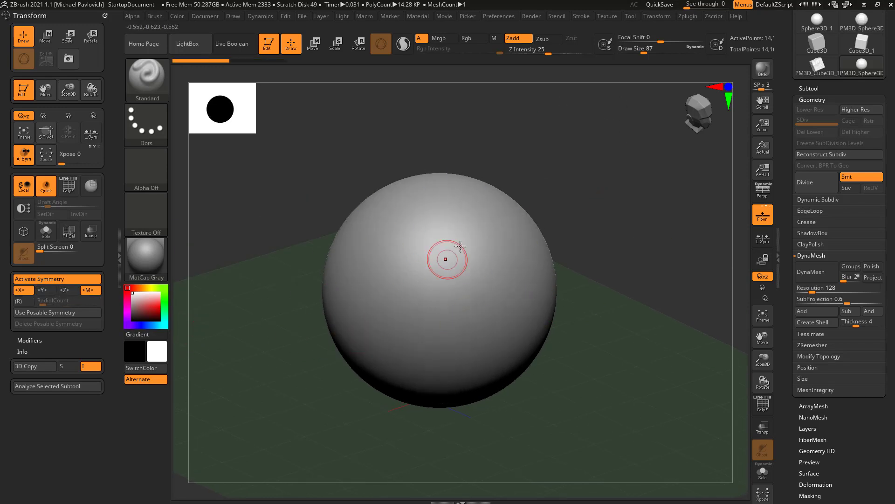
# Step: With X symmetry active, sculpt a pair of eyes, a nose and a smile on the sphere's front, and undo the strokes
pyautogui.keyDown('alt'); pyautogui.moveTo(623, 251); pyautogui.dragTo(326, 317); pyautogui.keyUp('alt')
pyautogui.moveTo(566, 241); pyautogui.dragTo(544, 245)
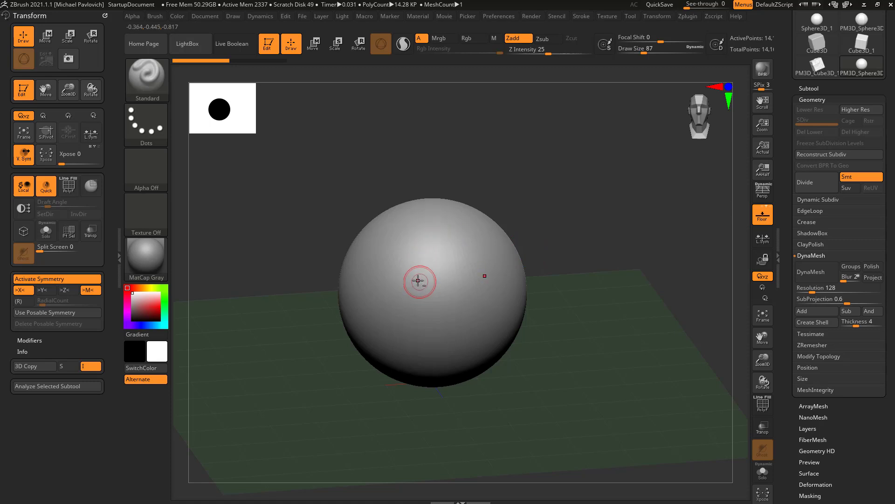
pyautogui.moveTo(416, 280)
pyautogui.mouseDown()
pyautogui.moveTo(422, 287)
pyautogui.moveTo(406, 289)
pyautogui.moveTo(414, 273)
pyautogui.moveTo(424, 278)
pyautogui.moveTo(415, 275)
pyautogui.moveTo(420, 286)
pyautogui.mouseUp()
pyautogui.moveTo(628, 305)
pyautogui.mouseDown()
pyautogui.moveTo(457, 319)
pyautogui.moveTo(450, 301)
pyautogui.moveTo(453, 327)
pyautogui.moveTo(492, 343)
pyautogui.moveTo(420, 345)
pyautogui.moveTo(608, 289)
pyautogui.moveTo(604, 279)
pyautogui.mouseUp()
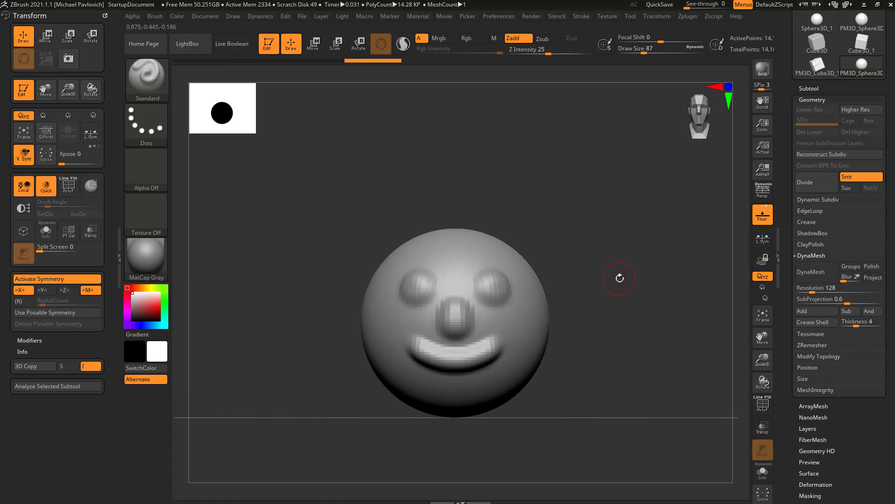
pyautogui.hotkey('ctrl', 'z')
pyautogui.hotkey('ctrl', 'z')
pyautogui.hotkey('ctrl', 'z')
pyautogui.hotkey('ctrl', 'z')
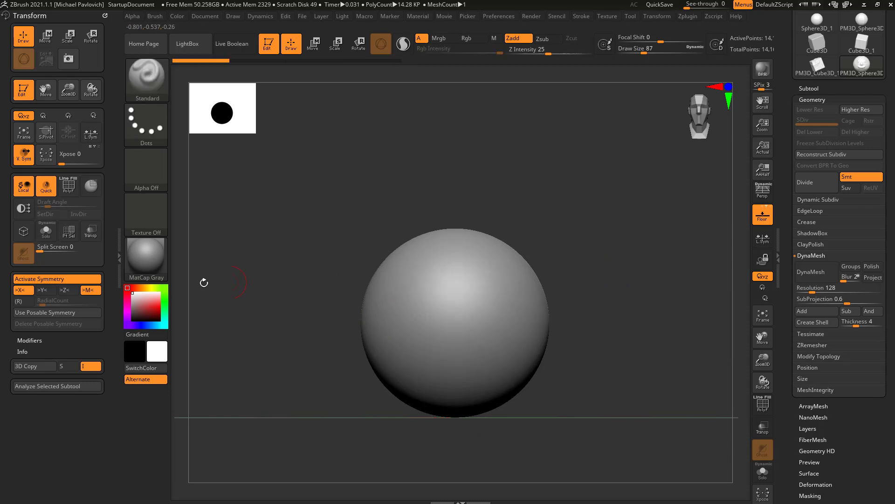
# Step: Switch from X to Y symmetry, sculpt curved test strokes on the sphere's front, and undo them
pyautogui.click(29, 290)
pyautogui.click(42, 289)
pyautogui.moveTo(428, 256)
pyautogui.mouseDown()
pyautogui.moveTo(488, 304)
pyautogui.moveTo(419, 259)
pyautogui.moveTo(401, 298)
pyautogui.moveTo(449, 264)
pyautogui.moveTo(496, 295)
pyautogui.mouseUp()
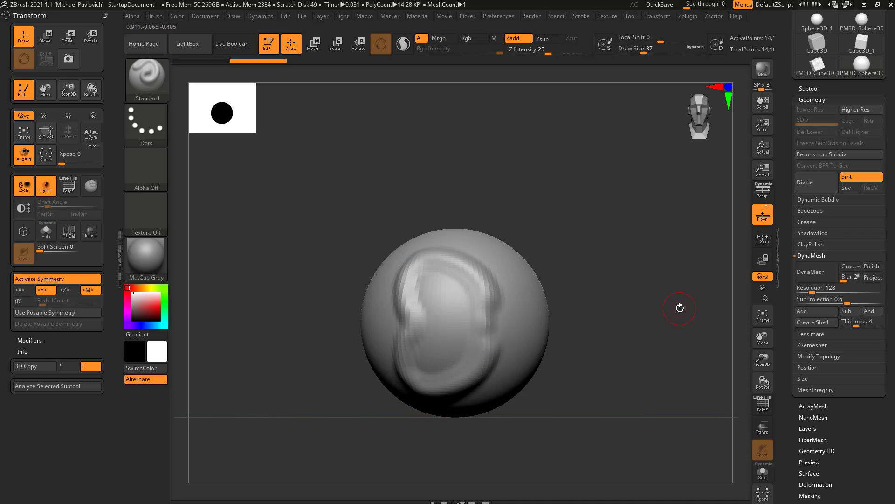
pyautogui.hotkey('ctrl', 'z')
pyautogui.hotkey('ctrl', 'z')
pyautogui.hotkey('ctrl', 'z')
pyautogui.hotkey('ctrl', 'z')
# Step: Switch to Z symmetry only, sculpt a bump on the sphere's front, and inspect its mirrored copy on the back
pyautogui.click(54, 292)
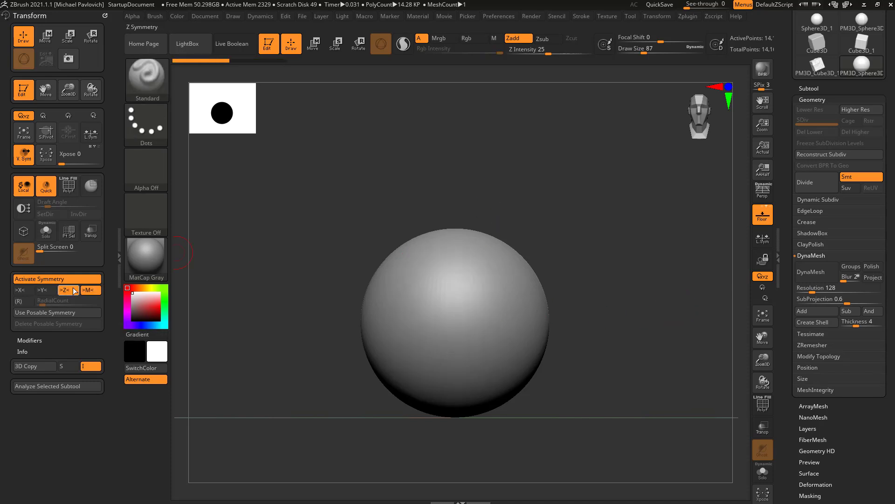
pyautogui.moveTo(466, 271)
pyautogui.mouseDown()
pyautogui.moveTo(458, 272)
pyautogui.moveTo(470, 292)
pyautogui.mouseUp()
pyautogui.moveTo(470, 293); pyautogui.dragTo(571, 220, button='right')
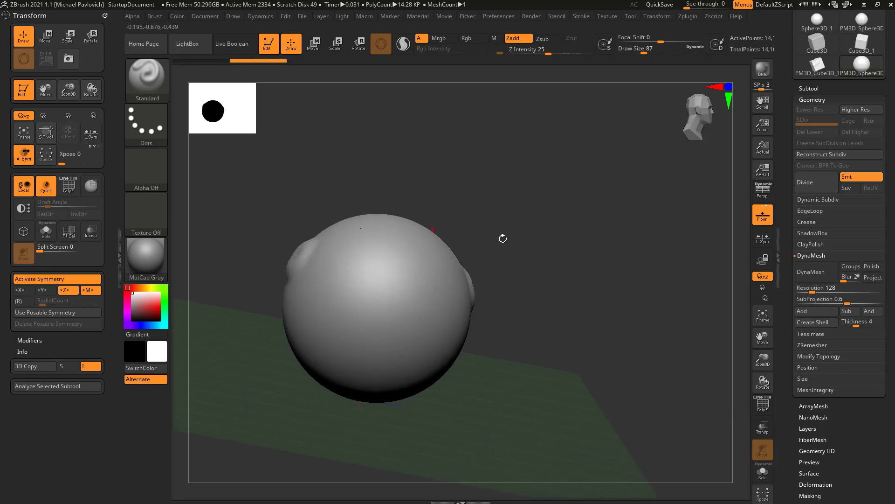
pyautogui.moveTo(541, 240); pyautogui.dragTo(573, 222)
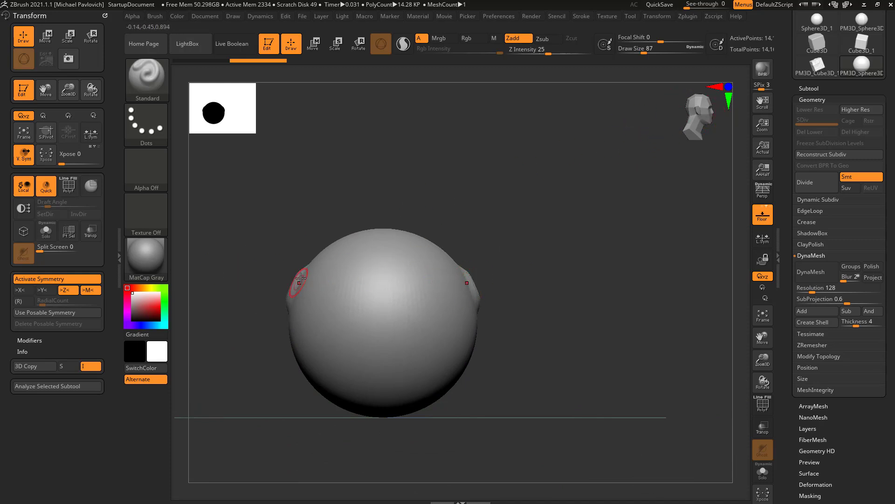
pyautogui.moveTo(522, 255)
pyautogui.mouseDown()
pyautogui.moveTo(592, 287)
pyautogui.moveTo(583, 273)
pyautogui.moveTo(596, 262)
pyautogui.moveTo(607, 267)
pyautogui.moveTo(567, 234)
pyautogui.mouseUp()
# Step: Return to X symmetry only and sculpt mirrored eyes and a smile on the sphere's front
pyautogui.click(67, 290)
pyautogui.moveTo(416, 302)
pyautogui.mouseDown()
pyautogui.moveTo(443, 296)
pyautogui.moveTo(427, 297)
pyautogui.mouseUp()
pyautogui.moveTo(431, 346)
pyautogui.mouseDown()
pyautogui.moveTo(472, 368)
pyautogui.moveTo(437, 361)
pyautogui.moveTo(639, 307)
pyautogui.mouseUp()
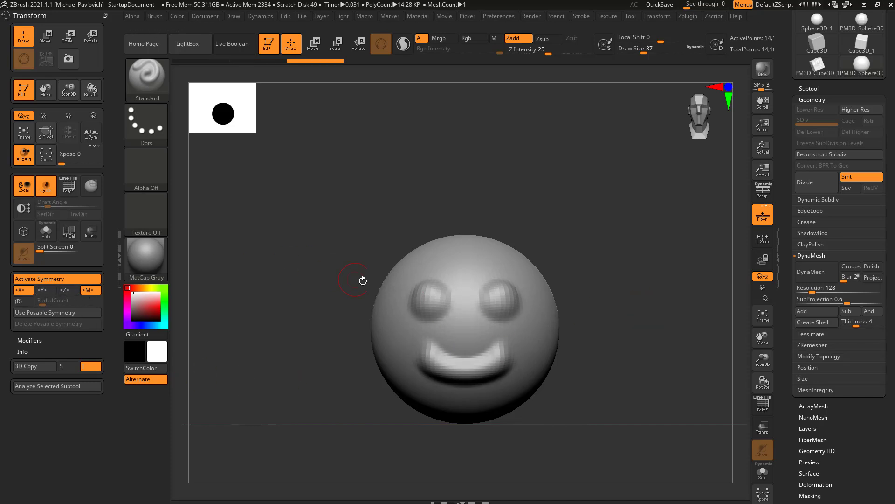
pyautogui.moveTo(305, 251); pyautogui.dragTo(416, 242)
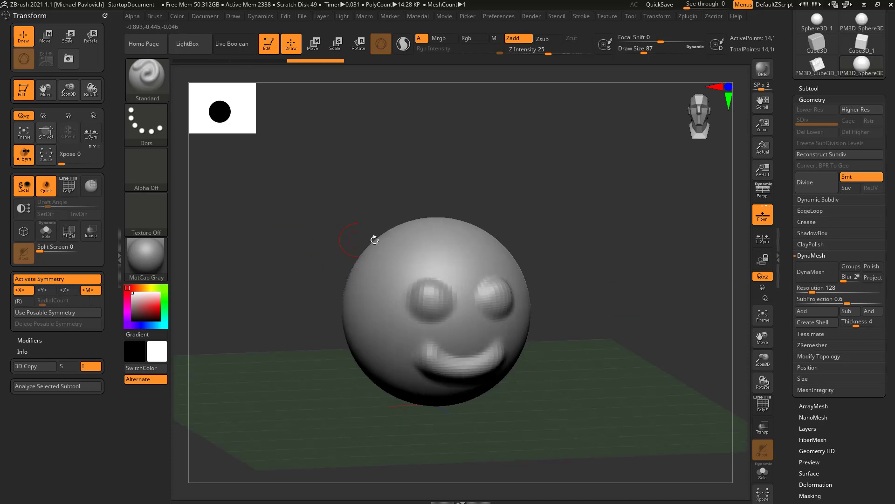
# Step: Toggle symmetry off and on, switching the mirror axis from X to Y in between
pyautogui.press('x')
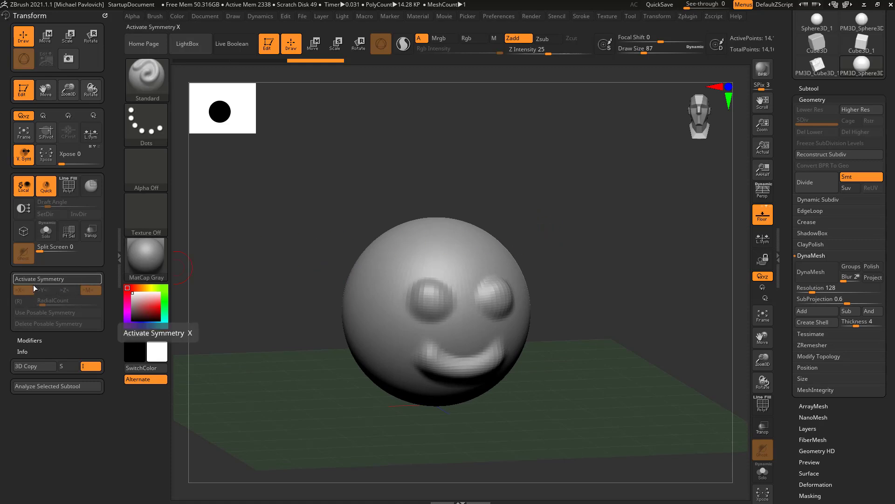
pyautogui.press('x')
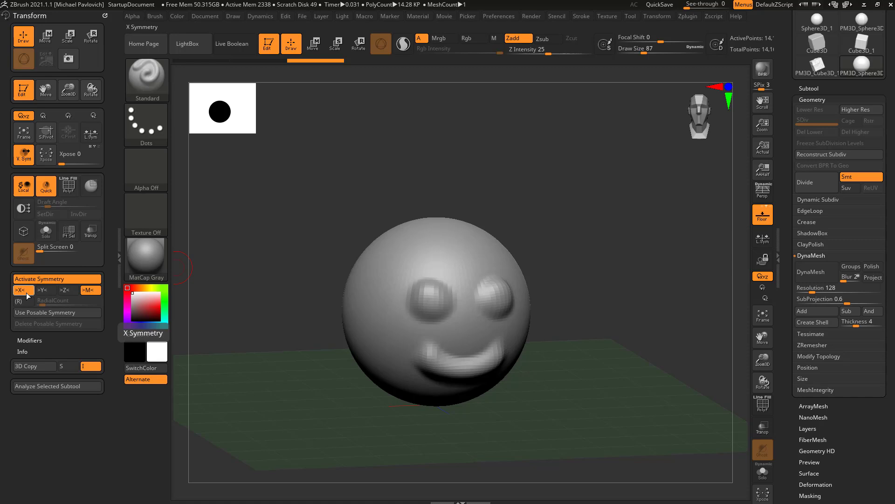
pyautogui.click(27, 293)
pyautogui.click(46, 290)
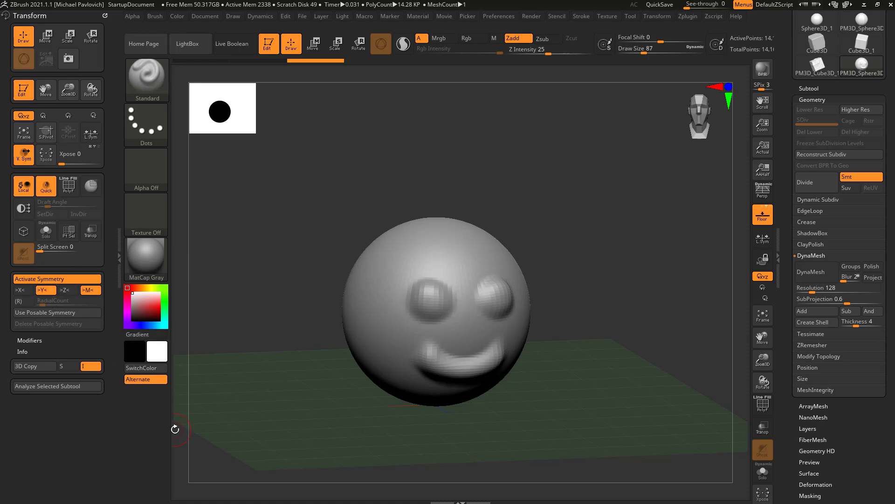
pyautogui.press('x')
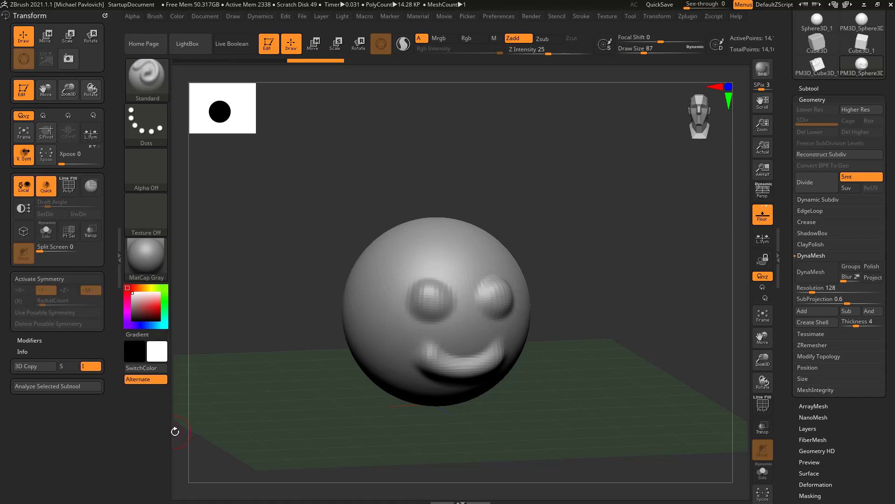
pyautogui.click(49, 279)
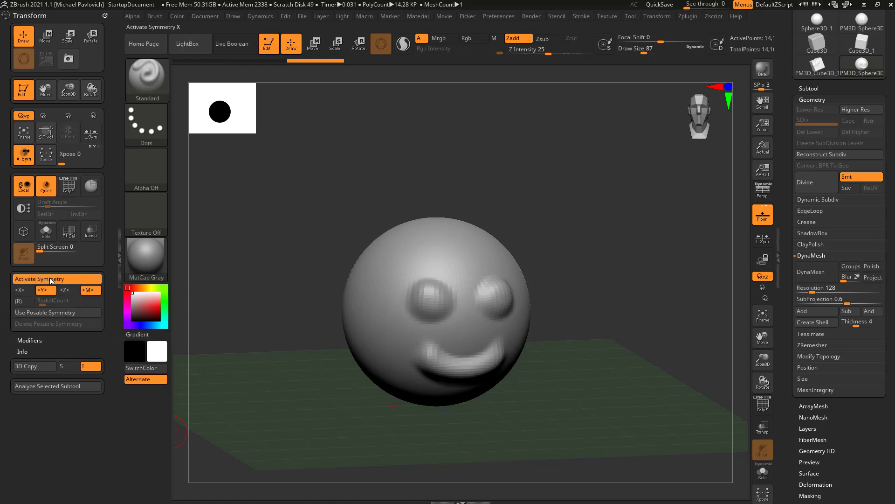
pyautogui.click(51, 279)
pyautogui.click(50, 279)
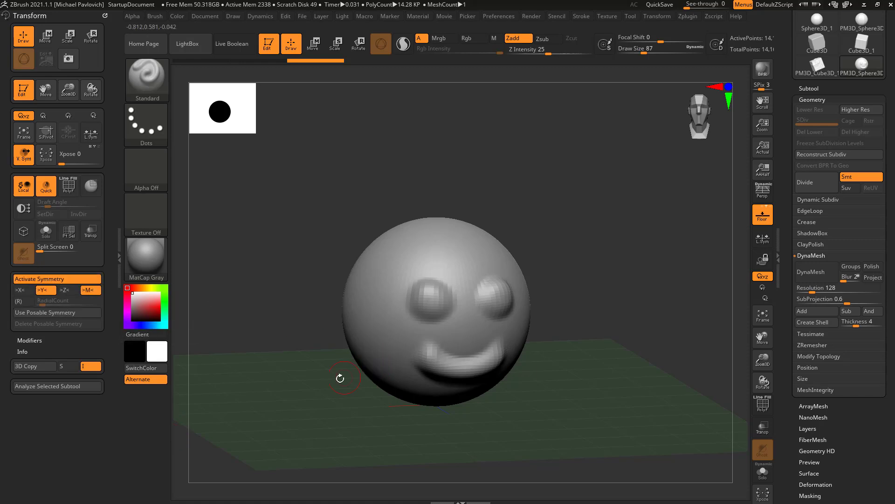
# Step: Sculpt a bump mirrored across Y beside the face, and undo all strokes back to the plain sphere
pyautogui.moveTo(404, 265); pyautogui.dragTo(387, 256)
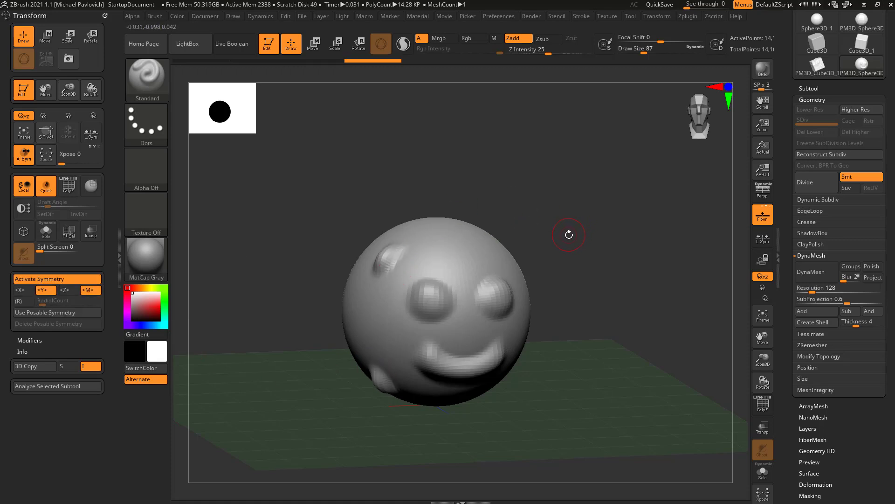
pyautogui.hotkey('ctrl', 'z')
pyautogui.hotkey('ctrl', 'z')
pyautogui.hotkey('ctrl', 'z')
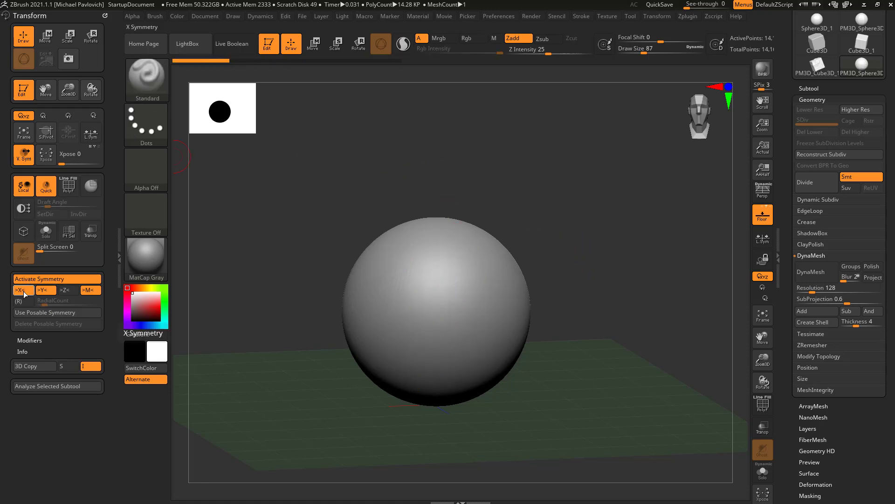
# Step: Leave only the X axis active for symmetry and turn on radial symmetry
pyautogui.click(43, 290)
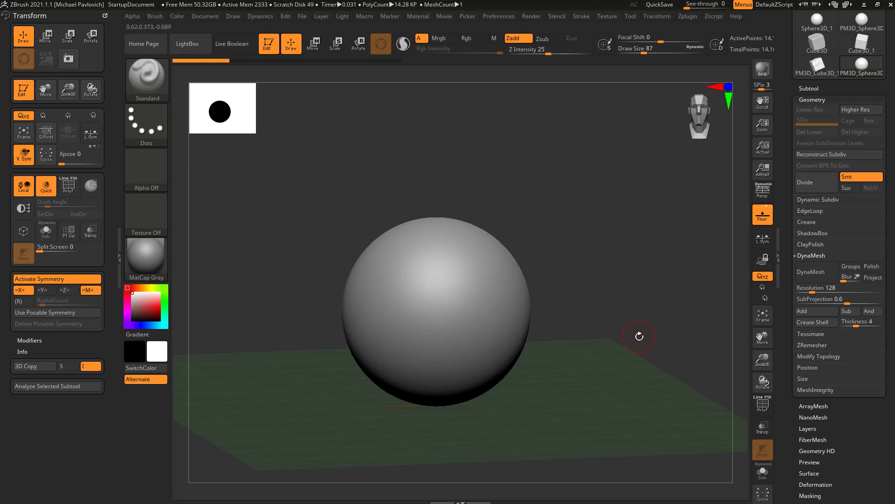
pyautogui.moveTo(640, 336); pyautogui.dragTo(611, 334)
pyautogui.moveTo(244, 226); pyautogui.dragTo(216, 227)
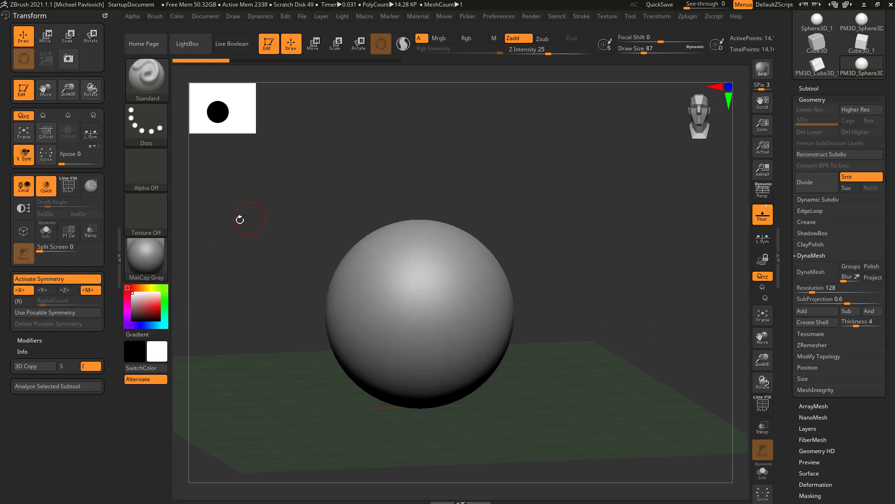
pyautogui.click(23, 303)
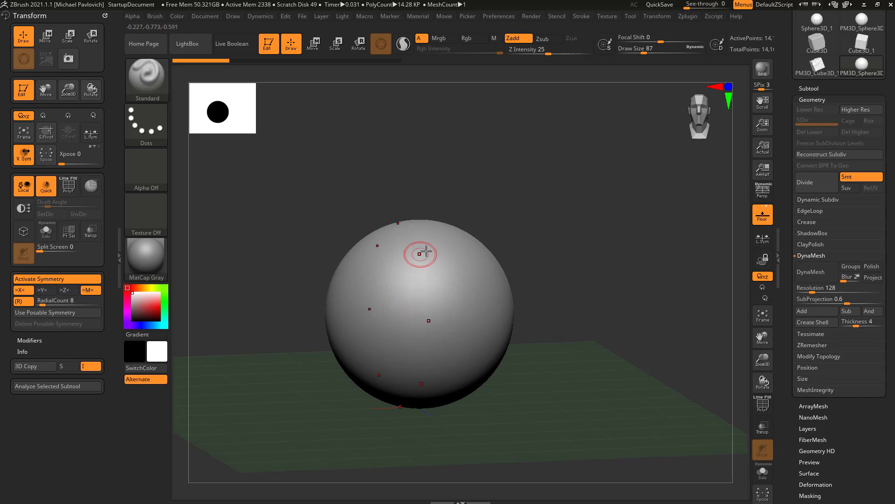
pyautogui.moveTo(489, 208)
pyautogui.mouseDown()
pyautogui.moveTo(498, 242)
pyautogui.moveTo(491, 244)
pyautogui.mouseUp()
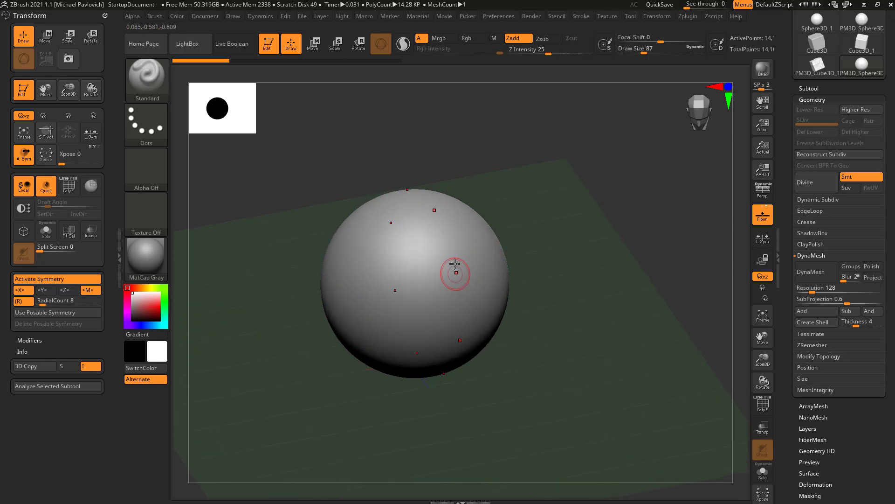
# Step: Reduce the draw size to 74, sculpt several rings of radial bumps around the X axis, and undo them
pyautogui.press('[')
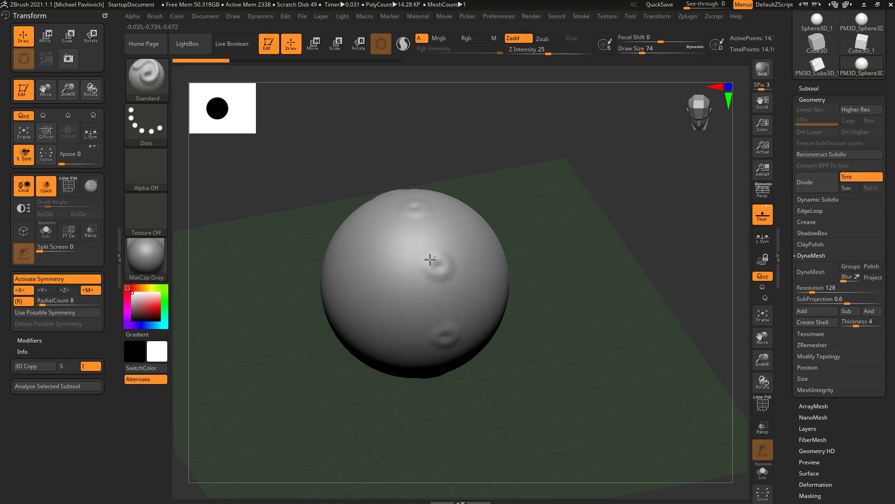
pyautogui.moveTo(441, 263); pyautogui.dragTo(532, 261, button='right')
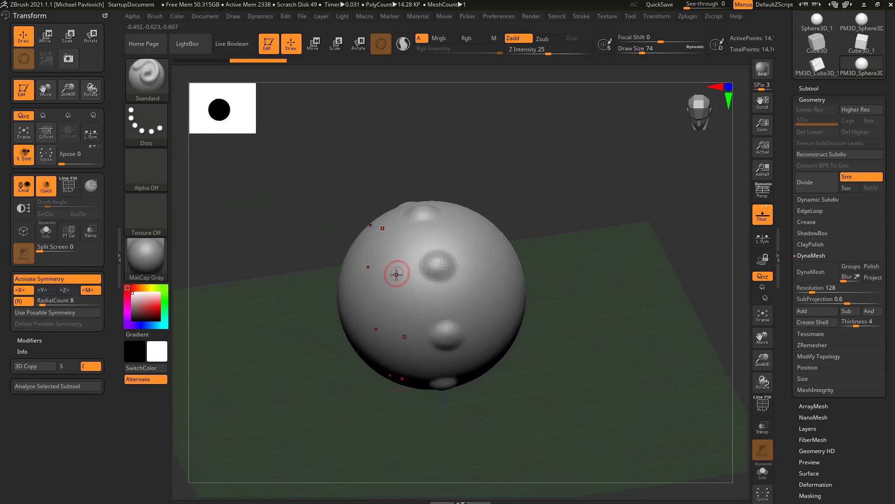
pyautogui.click(401, 241)
pyautogui.moveTo(401, 241)
pyautogui.mouseDown(button='right')
pyautogui.moveTo(467, 221)
pyautogui.moveTo(541, 232)
pyautogui.moveTo(519, 226)
pyautogui.mouseUp(button='right')
pyautogui.click(381, 285)
pyautogui.click(353, 262)
pyautogui.hotkey('ctrl', 'z')
pyautogui.hotkey('ctrl', 'z')
pyautogui.hotkey('ctrl', 'z')
pyautogui.hotkey('ctrl', 'z')
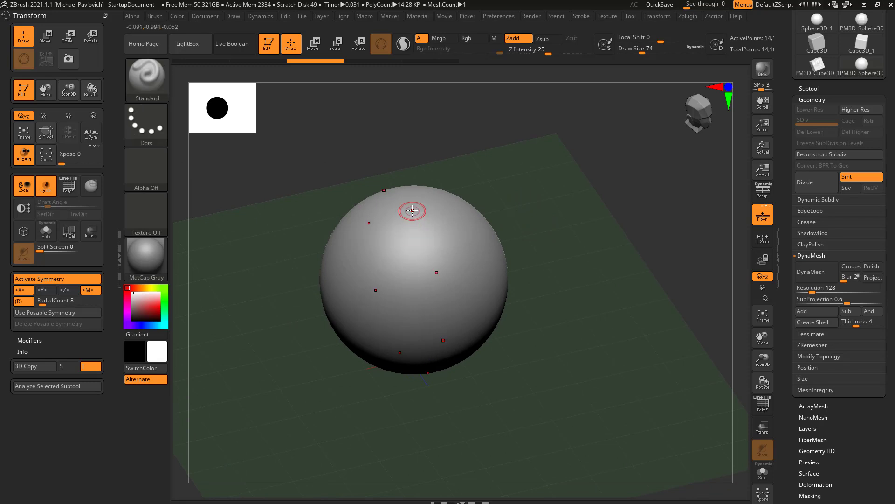
# Step: Sculpt curved strokes repeated radially around the X axis, inspect them from the side, and undo them
pyautogui.moveTo(412, 208)
pyautogui.mouseDown()
pyautogui.moveTo(416, 238)
pyautogui.moveTo(406, 255)
pyautogui.moveTo(418, 252)
pyautogui.moveTo(419, 221)
pyautogui.mouseUp()
pyautogui.moveTo(504, 208)
pyautogui.mouseDown(button='right')
pyautogui.moveTo(549, 210)
pyautogui.moveTo(512, 217)
pyautogui.moveTo(503, 208)
pyautogui.moveTo(533, 216)
pyautogui.moveTo(498, 238)
pyautogui.mouseUp(button='right')
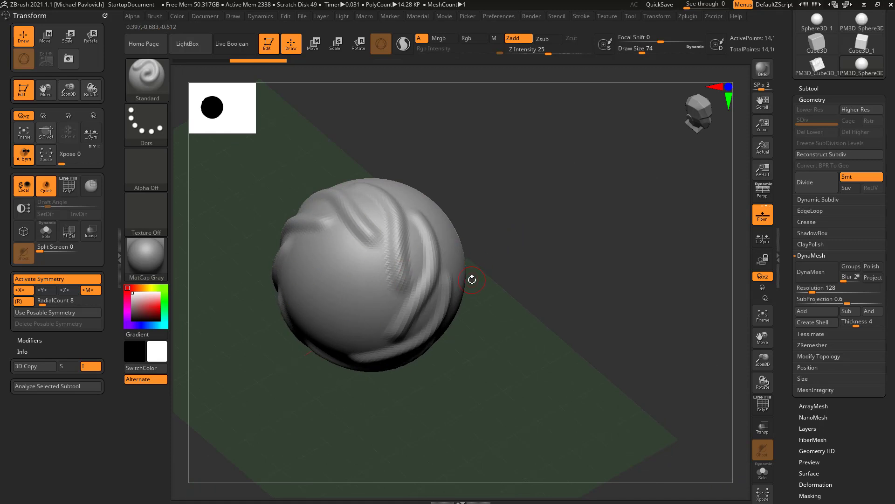
pyautogui.hotkey('ctrl', 'z')
pyautogui.hotkey('ctrl', 'z')
# Step: Switch the radial symmetry from X to Y, sculpt a test stroke on the sphere, and undo it
pyautogui.moveTo(524, 260); pyautogui.dragTo(418, 252, button='right')
pyautogui.click(27, 292)
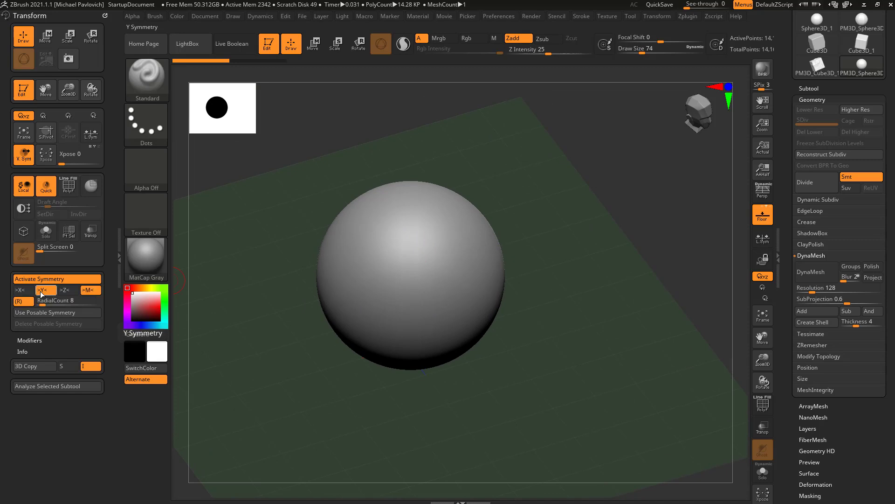
pyautogui.click(41, 291)
pyautogui.moveTo(356, 248)
pyautogui.mouseDown()
pyautogui.moveTo(382, 270)
pyautogui.moveTo(456, 248)
pyautogui.moveTo(392, 220)
pyautogui.moveTo(431, 240)
pyautogui.moveTo(391, 269)
pyautogui.mouseUp()
pyautogui.moveTo(530, 190)
pyautogui.mouseDown()
pyautogui.moveTo(547, 201)
pyautogui.moveTo(535, 192)
pyautogui.mouseUp()
pyautogui.hotkey('ctrl', 'z')
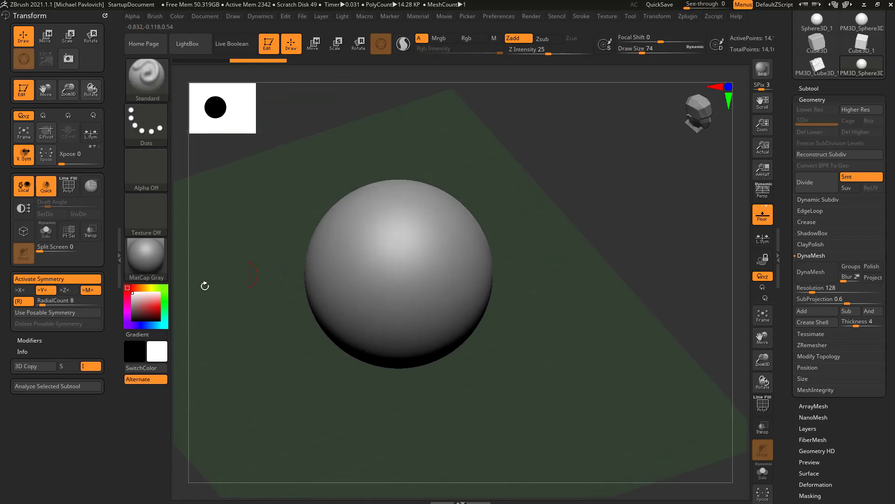
# Step: Switch the radial symmetry from Y to Z, sculpt swirling strokes on the sphere's front, and undo them
pyautogui.click(50, 290)
pyautogui.click(65, 290)
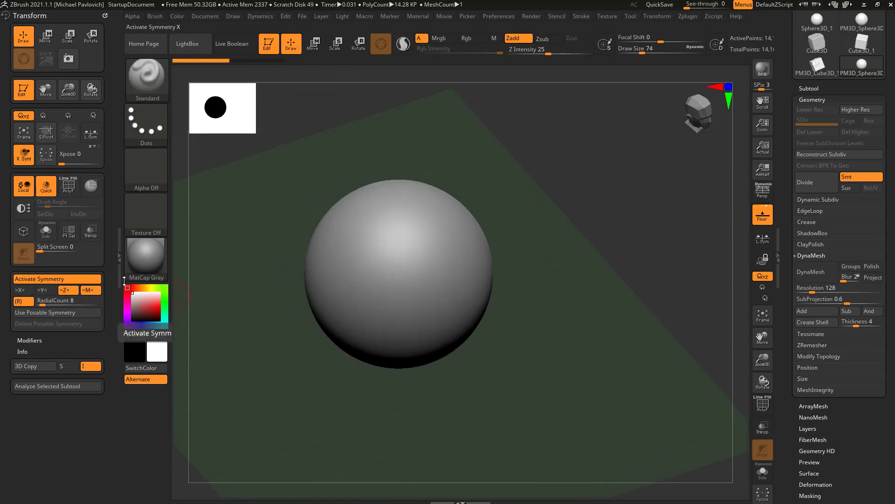
pyautogui.moveTo(410, 250)
pyautogui.mouseDown()
pyautogui.moveTo(387, 280)
pyautogui.moveTo(457, 345)
pyautogui.mouseUp()
pyautogui.moveTo(588, 273)
pyautogui.mouseDown()
pyautogui.moveTo(614, 250)
pyautogui.moveTo(652, 264)
pyautogui.mouseUp()
pyautogui.hotkey('ctrl', 'z')
pyautogui.hotkey('ctrl', 'z')
pyautogui.hotkey('ctrl', 'z')
pyautogui.hotkey('ctrl', 'z')
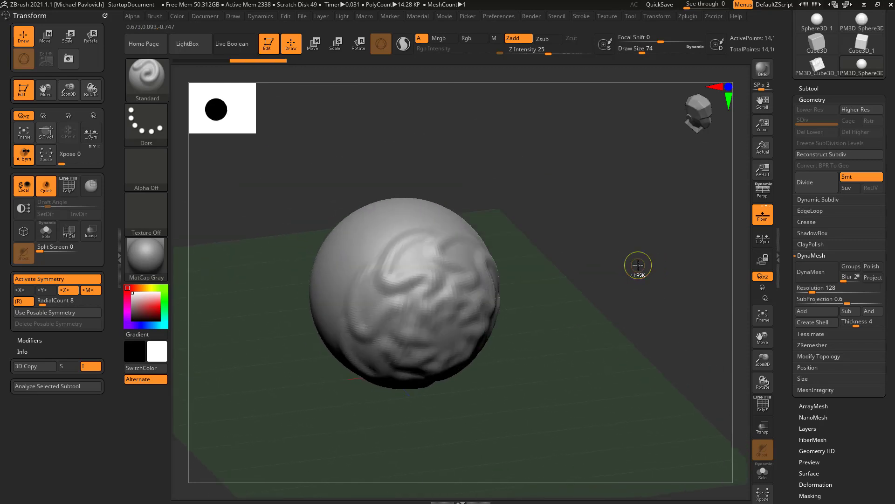
# Step: Try test strokes with radial symmetry on X and Y, and again with Z added, undoing each attempt
pyautogui.click(24, 289)
pyautogui.click(43, 290)
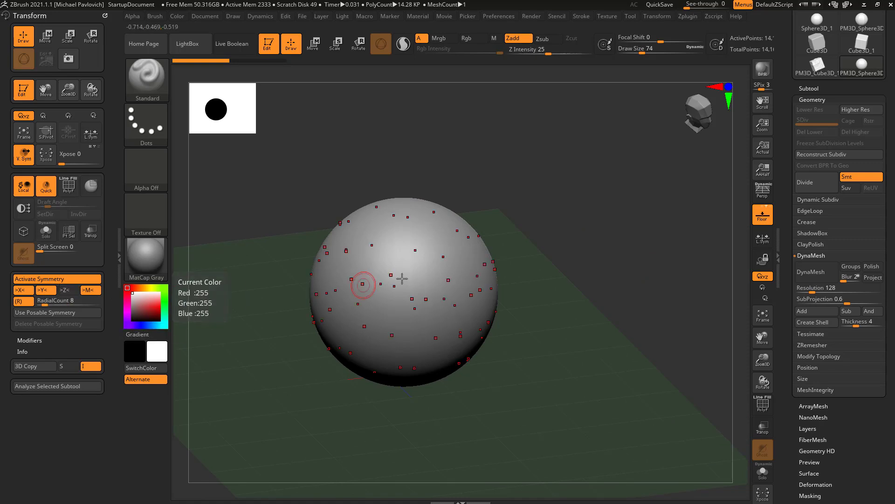
pyautogui.moveTo(412, 246)
pyautogui.mouseDown()
pyautogui.moveTo(387, 264)
pyautogui.moveTo(405, 265)
pyautogui.mouseUp()
pyautogui.hotkey('ctrl', 'z')
pyautogui.click(61, 293)
pyautogui.click(61, 290)
pyautogui.moveTo(593, 237)
pyautogui.mouseDown()
pyautogui.moveTo(584, 182)
pyautogui.moveTo(644, 238)
pyautogui.moveTo(615, 268)
pyautogui.moveTo(610, 236)
pyautogui.mouseUp()
pyautogui.hotkey('ctrl', 'z')
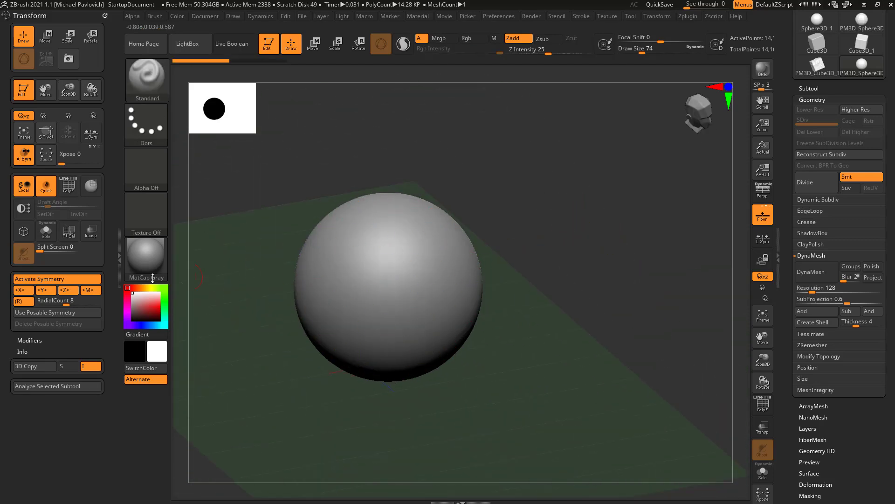
# Step: Limit the radial symmetry to the X axis, sculpt a test stroke across the sphere, and undo it
pyautogui.click(68, 289)
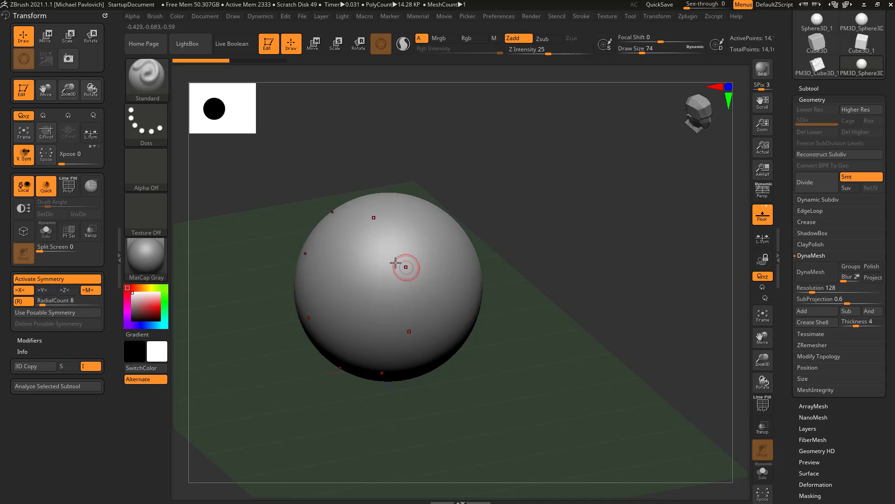
pyautogui.moveTo(375, 237)
pyautogui.mouseDown()
pyautogui.moveTo(392, 253)
pyautogui.moveTo(437, 258)
pyautogui.mouseUp()
pyautogui.hotkey('ctrl', 'z')
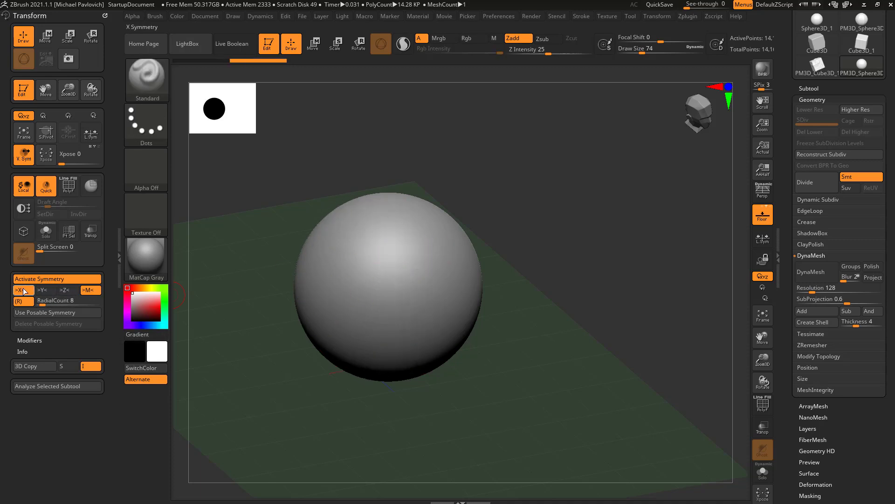
# Step: Switch the radial symmetry to the Y axis only and sculpt a test stroke down the sphere's front
pyautogui.click(42, 290)
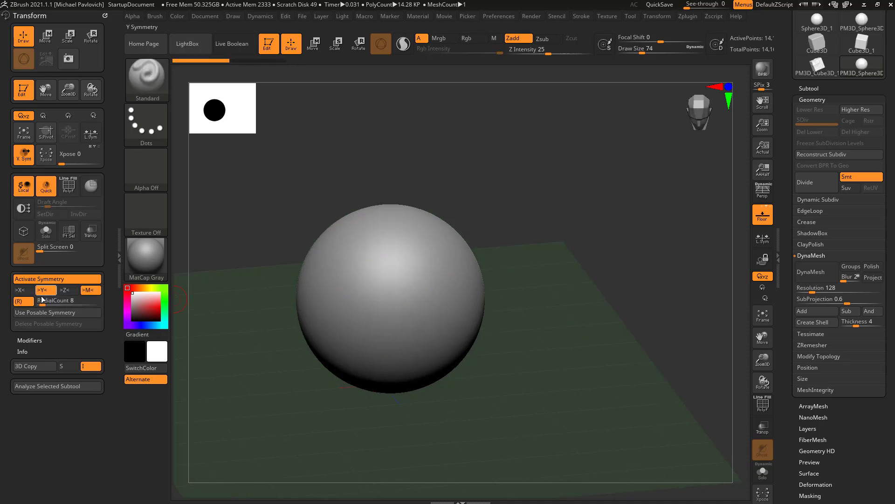
pyautogui.moveTo(372, 250); pyautogui.dragTo(405, 336)
pyautogui.moveTo(531, 280)
pyautogui.keyDown('shift'); pyautogui.mouseDown()
pyautogui.moveTo(559, 246)
pyautogui.moveTo(536, 250)
pyautogui.moveTo(540, 227)
pyautogui.mouseUp(); pyautogui.keyUp('shift')
# Step: Undo the test stroke and sculpt a broad radial band around the sphere's upper part with the draw size at 187
pyautogui.moveTo(642, 51); pyautogui.dragTo(655, 51)
pyautogui.hotkey('ctrl', 'z')
pyautogui.moveTo(361, 236); pyautogui.dragTo(401, 272)
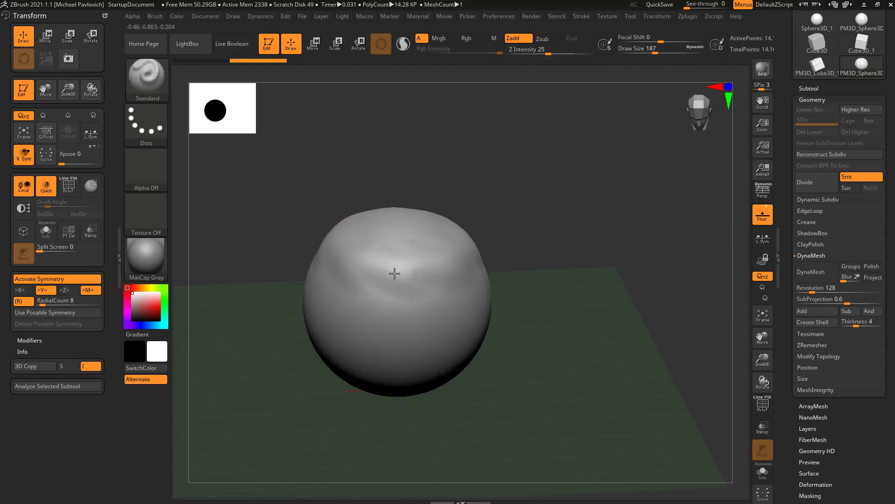
# Step: Sculpt horizontal radial bands around the sphere's upper part, lower half and base
pyautogui.moveTo(385, 271); pyautogui.dragTo(446, 254)
pyautogui.moveTo(496, 313); pyautogui.dragTo(490, 273, button='right')
pyautogui.moveTo(357, 369)
pyautogui.mouseDown()
pyautogui.moveTo(501, 350)
pyautogui.moveTo(518, 299)
pyautogui.mouseUp()
pyautogui.moveTo(345, 396); pyautogui.dragTo(462, 387)
pyautogui.moveTo(620, 261); pyautogui.dragTo(657, 306)
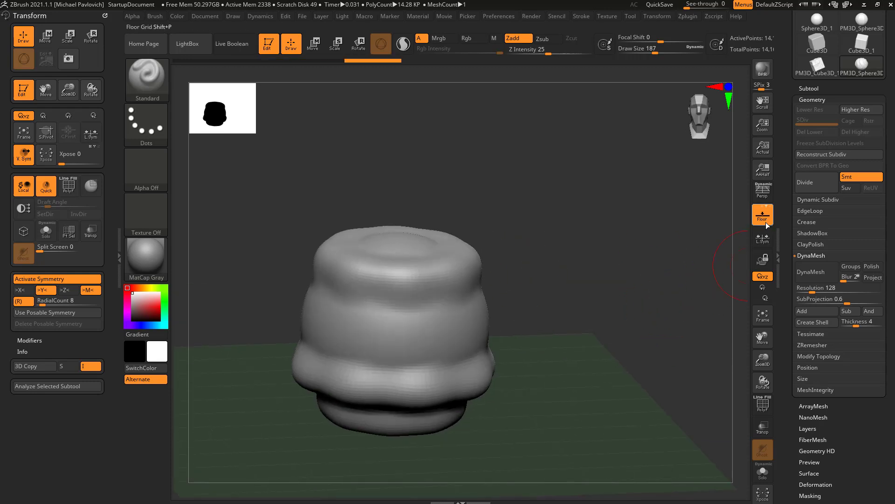
# Step: Build out the top rim and widen the lower band into a projecting flange
pyautogui.keyDown('alt'); pyautogui.moveTo(619, 256); pyautogui.dragTo(670, 244); pyautogui.keyUp('alt')
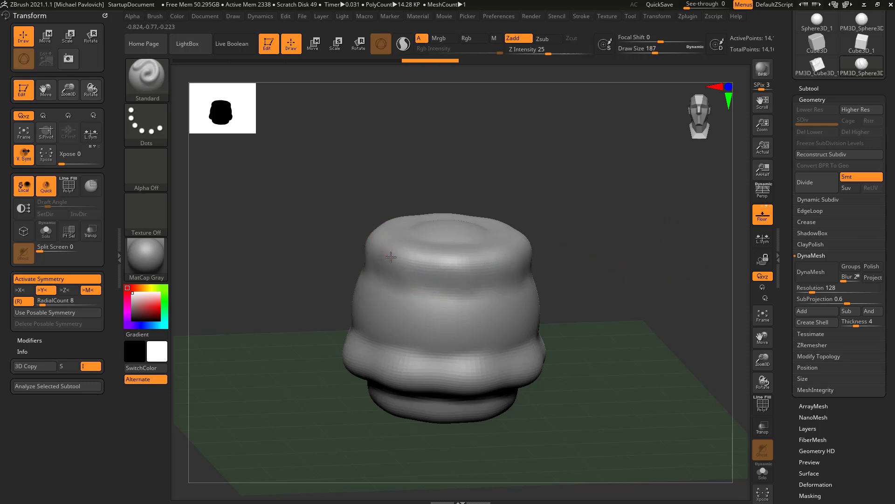
pyautogui.moveTo(395, 259)
pyautogui.mouseDown()
pyautogui.moveTo(460, 262)
pyautogui.moveTo(380, 257)
pyautogui.mouseUp()
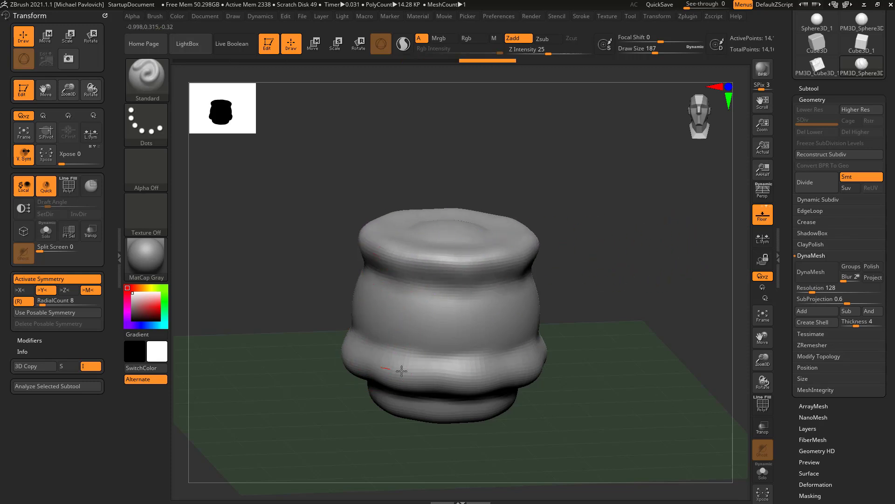
pyautogui.moveTo(410, 372)
pyautogui.mouseDown()
pyautogui.moveTo(471, 374)
pyautogui.moveTo(537, 354)
pyautogui.mouseUp()
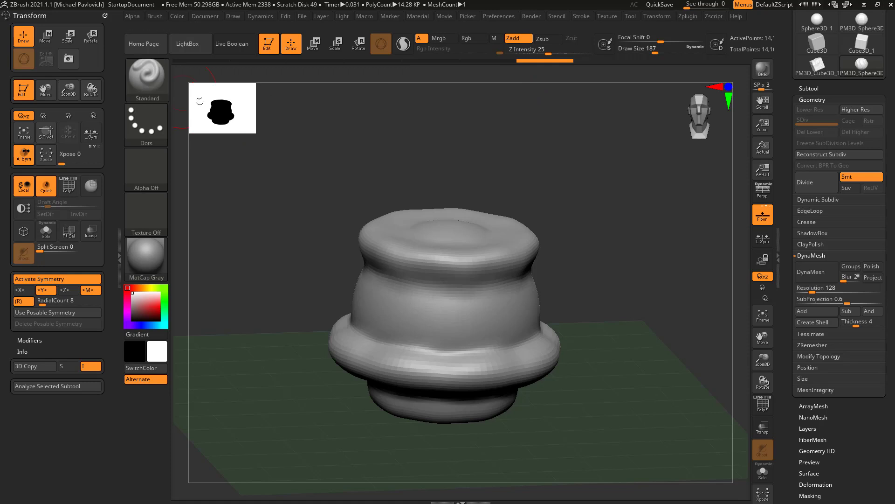
# Step: Carve the middle of the form into a narrower neck between the top rim and the lower flange
pyautogui.moveTo(385, 326)
pyautogui.mouseDown()
pyautogui.moveTo(508, 329)
pyautogui.moveTo(485, 342)
pyautogui.moveTo(391, 322)
pyautogui.moveTo(517, 315)
pyautogui.moveTo(420, 322)
pyautogui.moveTo(490, 294)
pyautogui.moveTo(436, 334)
pyautogui.moveTo(494, 326)
pyautogui.mouseUp()
pyautogui.moveTo(581, 322); pyautogui.dragTo(562, 280)
pyautogui.moveTo(450, 256)
pyautogui.mouseDown()
pyautogui.moveTo(441, 270)
pyautogui.moveTo(480, 267)
pyautogui.moveTo(408, 265)
pyautogui.moveTo(479, 283)
pyautogui.moveTo(513, 275)
pyautogui.mouseUp()
pyautogui.moveTo(551, 280); pyautogui.dragTo(583, 317)
pyautogui.moveTo(411, 336)
pyautogui.keyDown('alt'); pyautogui.mouseDown()
pyautogui.moveTo(482, 336)
pyautogui.moveTo(461, 326)
pyautogui.moveTo(490, 318)
pyautogui.moveTo(439, 290)
pyautogui.moveTo(485, 303)
pyautogui.moveTo(416, 334)
pyautogui.mouseUp(); pyautogui.keyUp('alt')
pyautogui.moveTo(527, 312)
pyautogui.mouseDown()
pyautogui.moveTo(523, 274)
pyautogui.moveTo(420, 265)
pyautogui.moveTo(445, 257)
pyautogui.moveTo(423, 261)
pyautogui.mouseUp()
# Step: Smooth the surfaces around the neck and the lower flange
pyautogui.moveTo(423, 261); pyautogui.dragTo(406, 334, button='right')
pyautogui.keyDown('shift'); pyautogui.moveTo(405, 334); pyautogui.dragTo(483, 332); pyautogui.keyUp('shift')
pyautogui.moveTo(483, 332); pyautogui.dragTo(466, 270, button='right')
pyautogui.keyDown('shift'); pyautogui.moveTo(365, 359); pyautogui.dragTo(417, 354); pyautogui.keyUp('shift')
pyautogui.moveTo(526, 295); pyautogui.dragTo(334, 333, button='right')
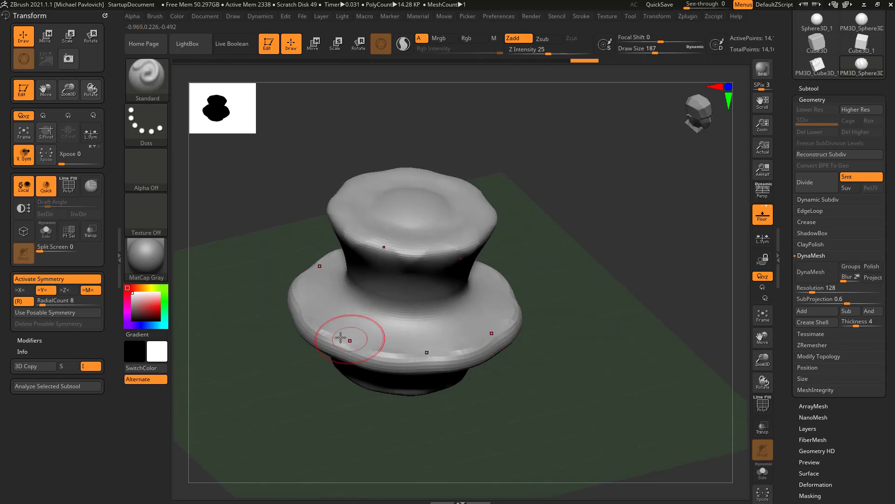
# Step: Sculpt around the upper face of the lower flange and reduce the draw size to 154
pyautogui.moveTo(315, 322)
pyautogui.mouseDown()
pyautogui.moveTo(484, 320)
pyautogui.moveTo(563, 296)
pyautogui.moveTo(436, 340)
pyautogui.mouseUp()
pyautogui.press('s')
pyautogui.moveTo(441, 340); pyautogui.dragTo(539, 306)
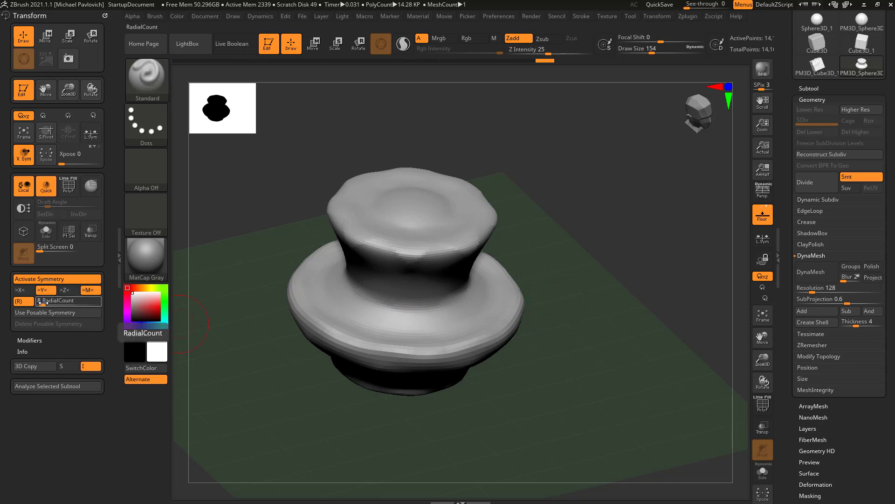
# Step: Reduce the draw size to 97, try strokes on the lower flange, and undo them
pyautogui.press('s')
pyautogui.moveTo(370, 321); pyautogui.dragTo(404, 316)
pyautogui.press('[')
pyautogui.moveTo(559, 275)
pyautogui.mouseDown()
pyautogui.moveTo(536, 280)
pyautogui.moveTo(540, 306)
pyautogui.mouseUp()
pyautogui.moveTo(502, 282); pyautogui.dragTo(570, 208)
pyautogui.hotkey('ctrl', 'z')
pyautogui.moveTo(579, 263)
pyautogui.mouseDown()
pyautogui.moveTo(580, 238)
pyautogui.moveTo(583, 252)
pyautogui.mouseUp()
pyautogui.hotkey('ctrl', 'z')
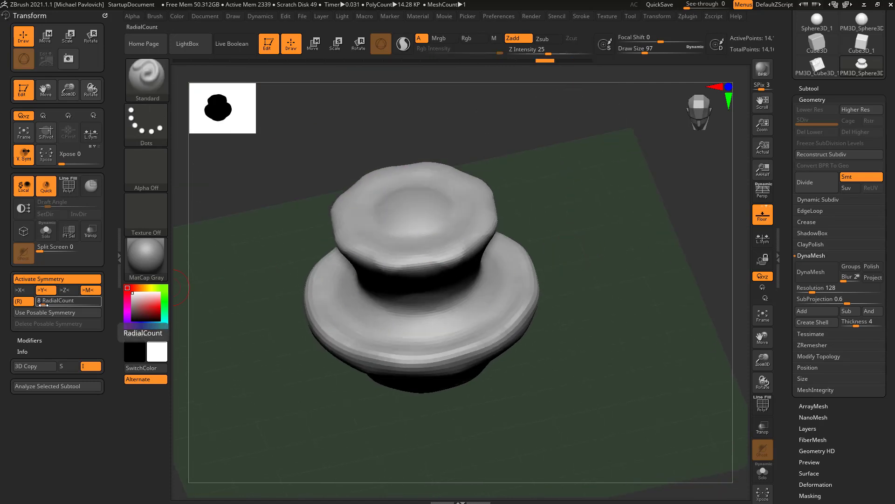
# Step: Set the radial count to 5 and try a short stroke on the lower flange
pyautogui.moveTo(42, 304); pyautogui.dragTo(41, 305)
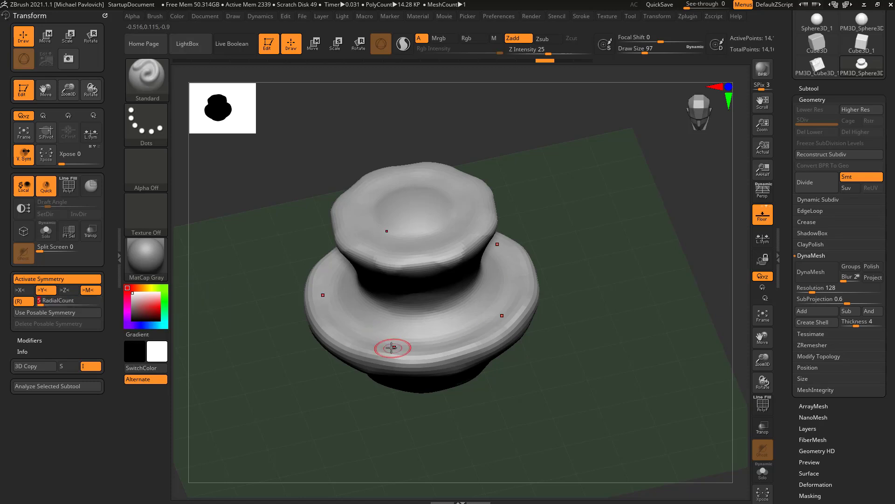
pyautogui.moveTo(372, 325); pyautogui.dragTo(379, 324)
pyautogui.moveTo(575, 266)
pyautogui.mouseDown()
pyautogui.moveTo(633, 327)
pyautogui.moveTo(592, 277)
pyautogui.mouseUp()
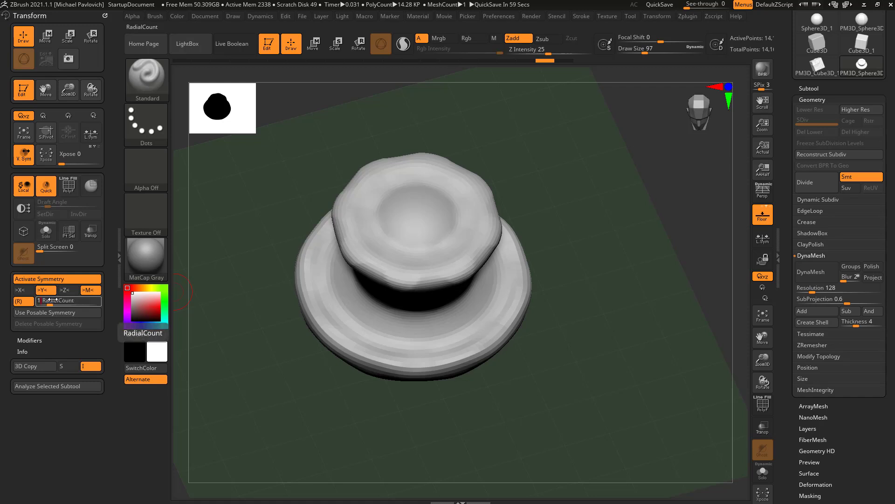
# Step: Try a higher radial count with another stroke on the lower flange and undo the test strokes
pyautogui.press('Return')
pyautogui.moveTo(361, 330)
pyautogui.mouseDown()
pyautogui.moveTo(374, 314)
pyautogui.moveTo(371, 344)
pyautogui.moveTo(380, 322)
pyautogui.moveTo(390, 329)
pyautogui.mouseUp()
pyautogui.moveTo(562, 317)
pyautogui.mouseDown()
pyautogui.moveTo(591, 241)
pyautogui.moveTo(624, 273)
pyautogui.moveTo(614, 266)
pyautogui.mouseUp()
pyautogui.hotkey('ctrl', 'z')
pyautogui.hotkey('ctrl', 'z')
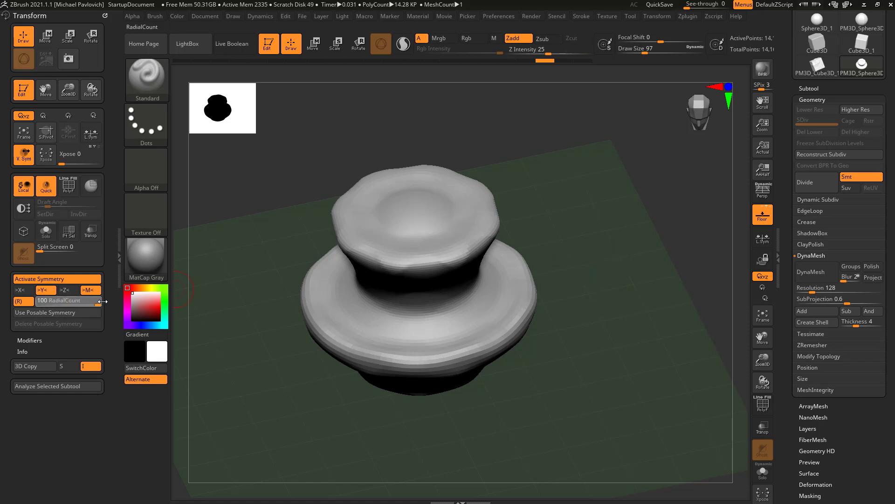
# Step: Set the radial count to 100 and sculpt continuous rings around the flange, neck and underside of the top
pyautogui.moveTo(324, 321)
pyautogui.mouseDown()
pyautogui.moveTo(330, 332)
pyautogui.moveTo(363, 334)
pyautogui.moveTo(334, 314)
pyautogui.moveTo(387, 332)
pyautogui.moveTo(370, 311)
pyautogui.moveTo(376, 299)
pyautogui.mouseUp()
pyautogui.moveTo(544, 293); pyautogui.dragTo(545, 249)
pyautogui.moveTo(409, 299)
pyautogui.keyDown('shift'); pyautogui.mouseDown()
pyautogui.moveTo(408, 307)
pyautogui.moveTo(407, 280)
pyautogui.mouseUp(); pyautogui.keyUp('shift')
pyautogui.moveTo(376, 253)
pyautogui.mouseDown()
pyautogui.moveTo(373, 245)
pyautogui.moveTo(392, 231)
pyautogui.mouseUp()
pyautogui.moveTo(399, 261); pyautogui.dragTo(411, 240, button='right')
pyautogui.moveTo(408, 242); pyautogui.dragTo(390, 239)
pyautogui.moveTo(390, 239); pyautogui.dragTo(404, 258, button='right')
pyautogui.moveTo(403, 258); pyautogui.dragTo(400, 251)
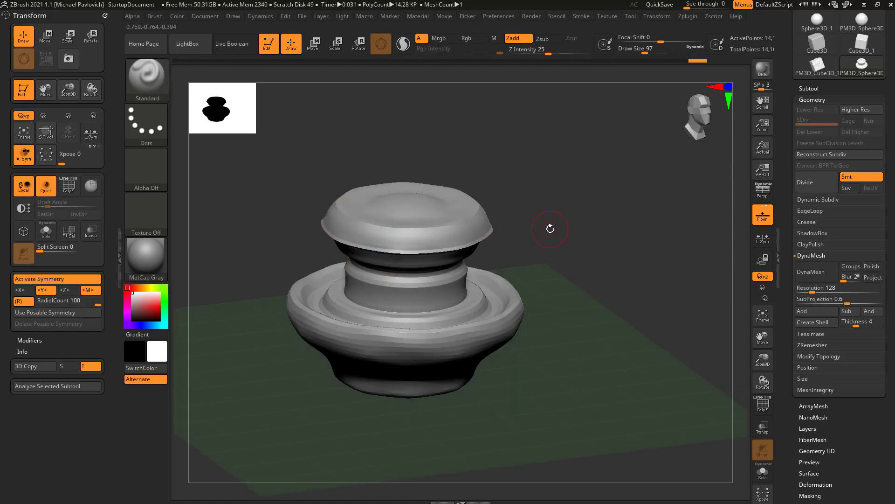
# Step: Switch to the SnakeHook brush and pull the top rim and lower flange into raised lips and stepped ridges
pyautogui.press('b')
pyautogui.press('s')
pyautogui.press('h')
pyautogui.moveTo(549, 230)
pyautogui.mouseDown()
pyautogui.moveTo(551, 222)
pyautogui.moveTo(484, 216)
pyautogui.mouseUp()
pyautogui.moveTo(524, 305)
pyautogui.mouseDown()
pyautogui.moveTo(523, 295)
pyautogui.moveTo(524, 348)
pyautogui.moveTo(521, 336)
pyautogui.mouseUp()
pyautogui.moveTo(459, 345)
pyautogui.keyDown('shift'); pyautogui.mouseDown()
pyautogui.moveTo(500, 340)
pyautogui.moveTo(506, 326)
pyautogui.moveTo(508, 346)
pyautogui.moveTo(510, 314)
pyautogui.mouseUp(); pyautogui.keyUp('shift')
pyautogui.moveTo(578, 311); pyautogui.dragTo(579, 313)
pyautogui.moveTo(520, 333)
pyautogui.mouseDown()
pyautogui.moveTo(540, 334)
pyautogui.moveTo(522, 308)
pyautogui.moveTo(566, 290)
pyautogui.mouseUp()
pyautogui.moveTo(486, 298); pyautogui.dragTo(474, 297)
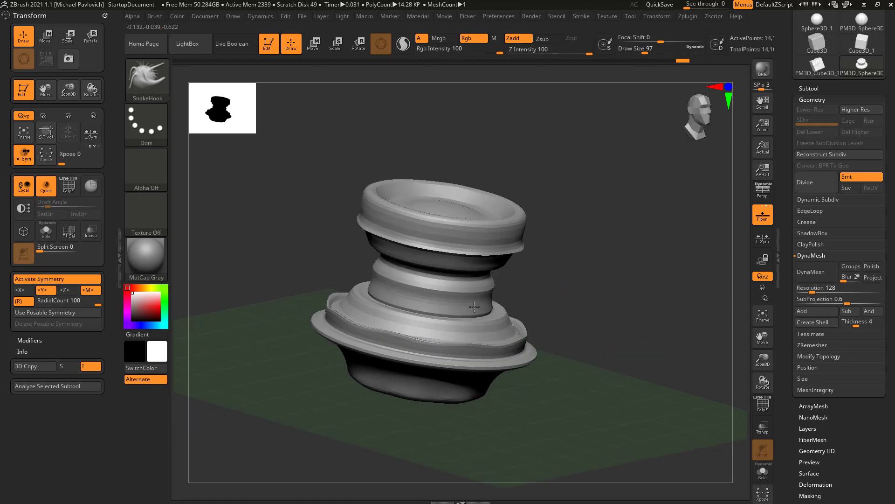
pyautogui.moveTo(586, 293); pyautogui.dragTo(592, 311)
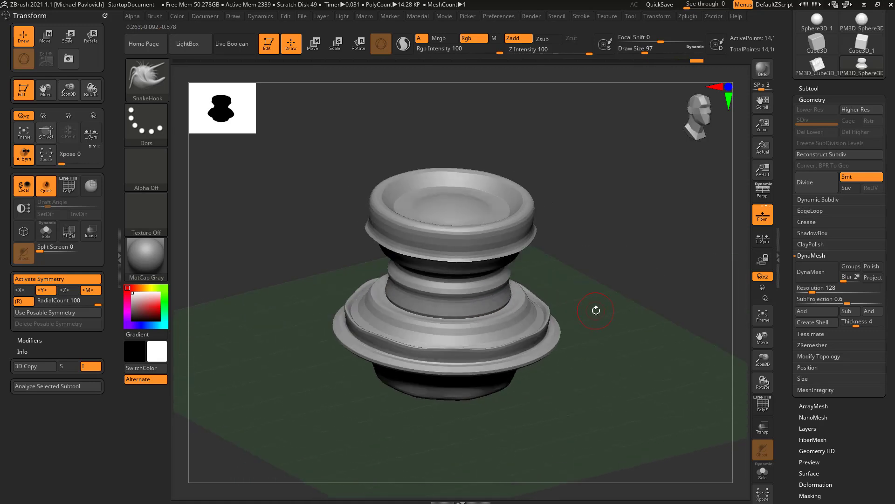
# Step: Show the wireframe, pull the top rim up into a tall cylindrical wall, and undo the last unwanted pull
pyautogui.click(763, 404)
pyautogui.keyDown('ctrl'); pyautogui.moveTo(734, 384); pyautogui.dragTo(678, 351, button='right'); pyautogui.keyUp('ctrl')
pyautogui.moveTo(677, 352); pyautogui.dragTo(653, 285)
pyautogui.moveTo(595, 157)
pyautogui.mouseDown()
pyautogui.moveTo(633, 153)
pyautogui.moveTo(628, 198)
pyautogui.mouseUp()
pyautogui.moveTo(509, 207); pyautogui.dragTo(506, 233)
pyautogui.hotkey('ctrl', 'z')
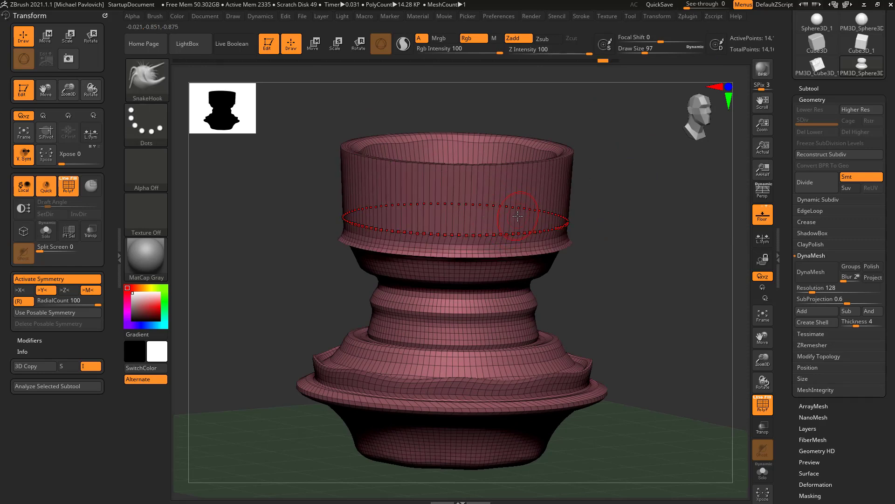
# Step: Switch to the Standard brush with draw size 59 and sculpt ridges beneath the tall upper wall
pyautogui.press('b')
pyautogui.click(504, 183)
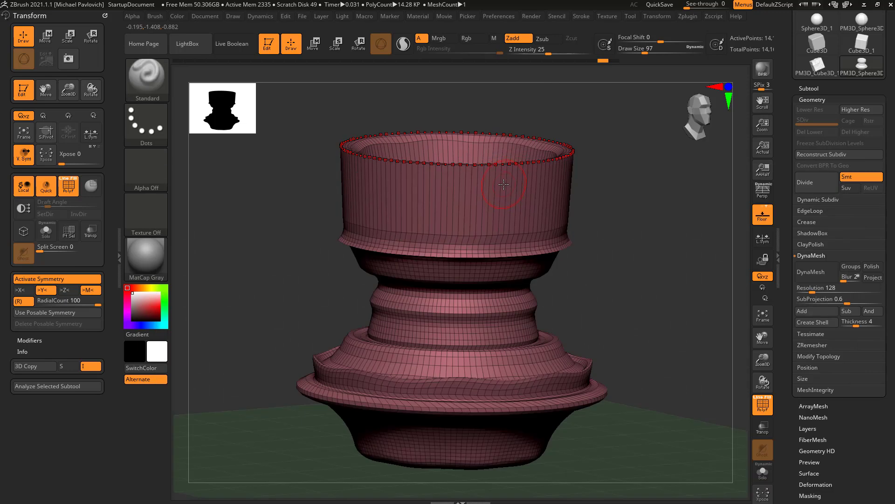
pyautogui.press('s')
pyautogui.moveTo(473, 266); pyautogui.dragTo(467, 266)
pyautogui.moveTo(472, 269)
pyautogui.mouseDown()
pyautogui.moveTo(486, 269)
pyautogui.moveTo(500, 233)
pyautogui.mouseUp()
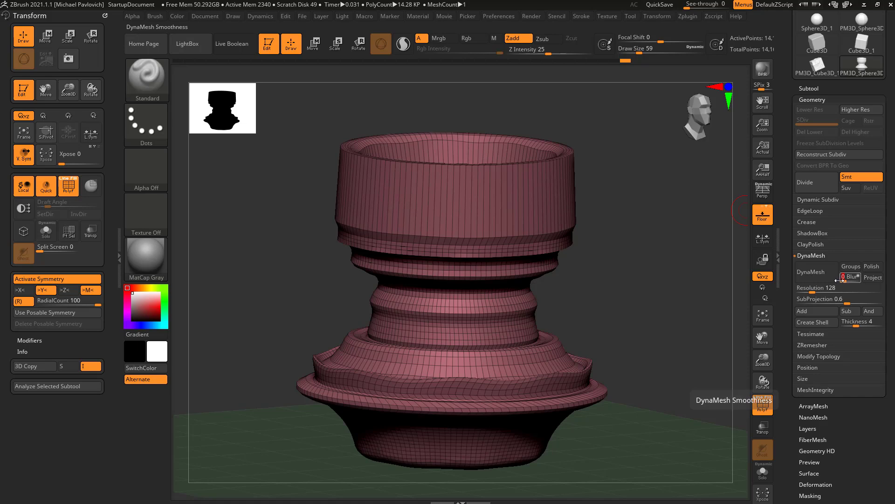
# Step: Convert the pot to a DynaMesh at resolution 128 with Blur 0 and hide the wireframe
pyautogui.click(812, 272)
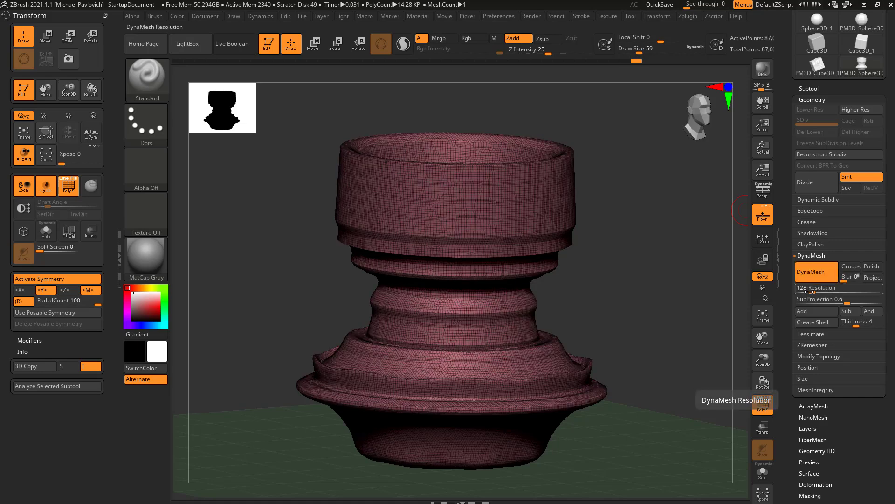
pyautogui.click(760, 406)
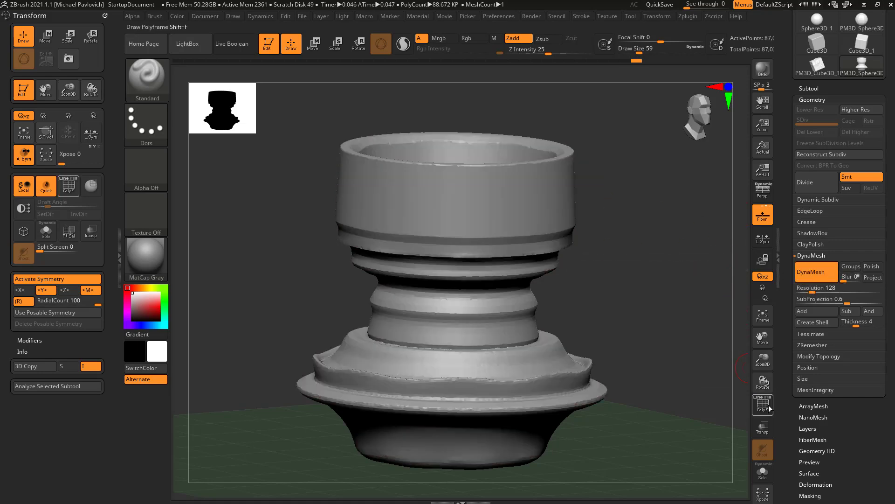
# Step: Sculpt and smooth ridges and grooves on the pot's upper wall and base shoulder, remeshing between strokes
pyautogui.moveTo(434, 218)
pyautogui.keyDown('shift'); pyautogui.mouseDown()
pyautogui.moveTo(423, 202)
pyautogui.moveTo(439, 192)
pyautogui.mouseUp(); pyautogui.keyUp('shift')
pyautogui.keyDown('ctrl'); pyautogui.moveTo(655, 184); pyautogui.dragTo(694, 252); pyautogui.keyUp('ctrl')
pyautogui.moveTo(442, 215)
pyautogui.keyDown('alt'); pyautogui.mouseDown()
pyautogui.moveTo(430, 211)
pyautogui.moveTo(476, 213)
pyautogui.moveTo(388, 215)
pyautogui.mouseUp(); pyautogui.keyUp('alt')
pyautogui.moveTo(464, 352)
pyautogui.keyDown('alt'); pyautogui.mouseDown()
pyautogui.moveTo(443, 364)
pyautogui.moveTo(381, 336)
pyautogui.mouseUp(); pyautogui.keyUp('alt')
pyautogui.moveTo(615, 289); pyautogui.dragTo(609, 354)
pyautogui.moveTo(373, 374)
pyautogui.keyDown('shift'); pyautogui.mouseDown()
pyautogui.moveTo(404, 382)
pyautogui.moveTo(386, 377)
pyautogui.moveTo(463, 340)
pyautogui.mouseUp(); pyautogui.keyUp('shift')
pyautogui.moveTo(455, 415); pyautogui.dragTo(428, 356, button='right')
pyautogui.moveTo(361, 334)
pyautogui.mouseDown()
pyautogui.moveTo(410, 349)
pyautogui.moveTo(527, 338)
pyautogui.mouseUp()
pyautogui.keyDown('ctrl'); pyautogui.moveTo(666, 242); pyautogui.dragTo(692, 285); pyautogui.keyUp('ctrl')
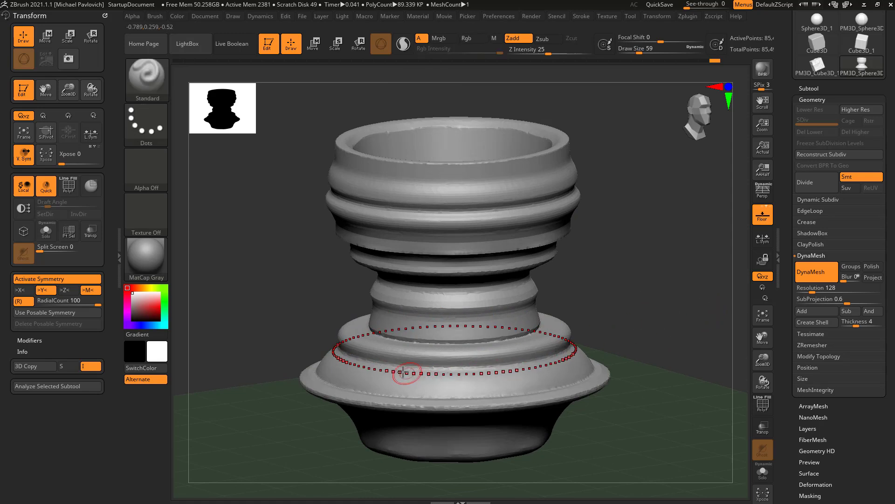
# Step: Carve a deep groove around the base shoulder and raise a ring along the base's outer edge
pyautogui.keyDown('alt'); pyautogui.moveTo(400, 372); pyautogui.dragTo(552, 350); pyautogui.keyUp('alt')
pyautogui.moveTo(614, 308); pyautogui.dragTo(602, 348)
pyautogui.moveTo(387, 389)
pyautogui.mouseDown()
pyautogui.moveTo(379, 392)
pyautogui.moveTo(434, 381)
pyautogui.moveTo(403, 385)
pyautogui.mouseUp()
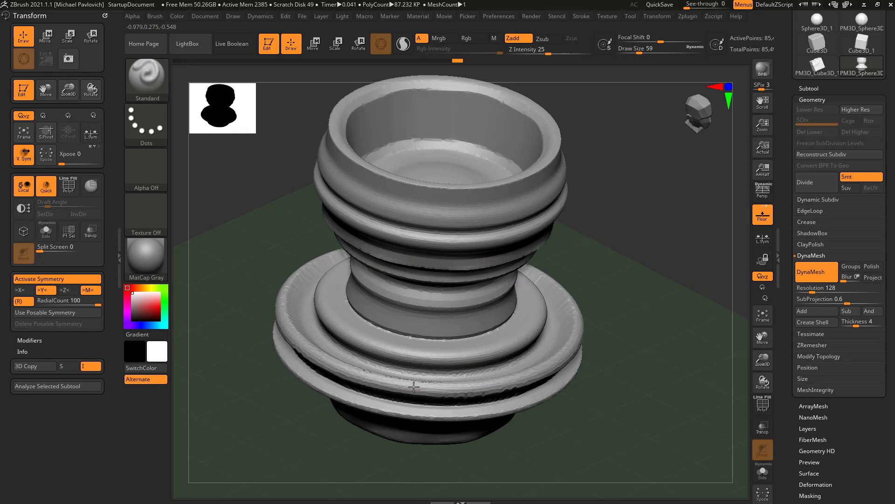
# Step: Show the wireframe, remesh the pot with DynaMesh to even out the stretched polygons, and hide the wireframe
pyautogui.click(762, 405)
pyautogui.press('ctrl')
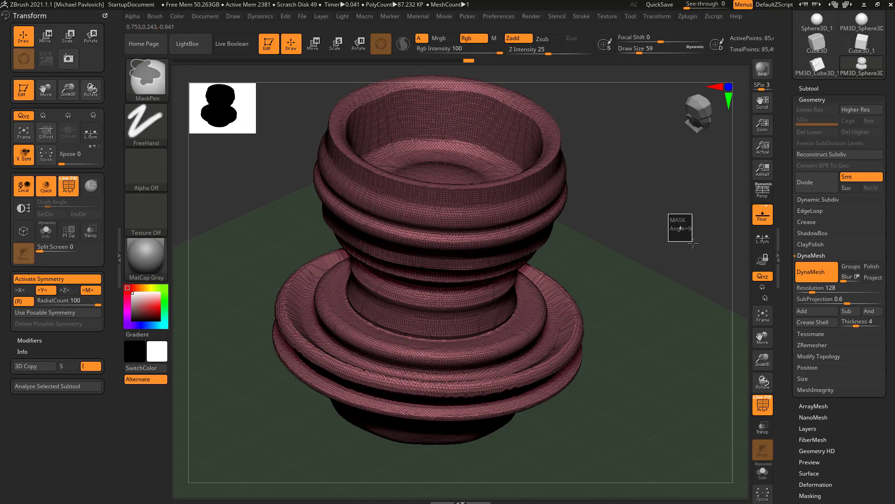
pyautogui.keyDown('ctrl'); pyautogui.moveTo(693, 248); pyautogui.dragTo(653, 295); pyautogui.keyUp('ctrl')
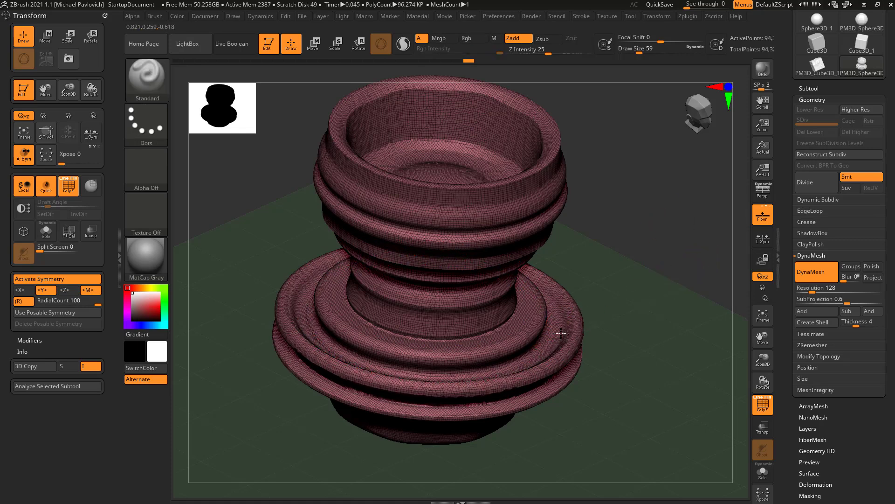
pyautogui.click(762, 405)
pyautogui.moveTo(726, 379); pyautogui.dragTo(704, 369)
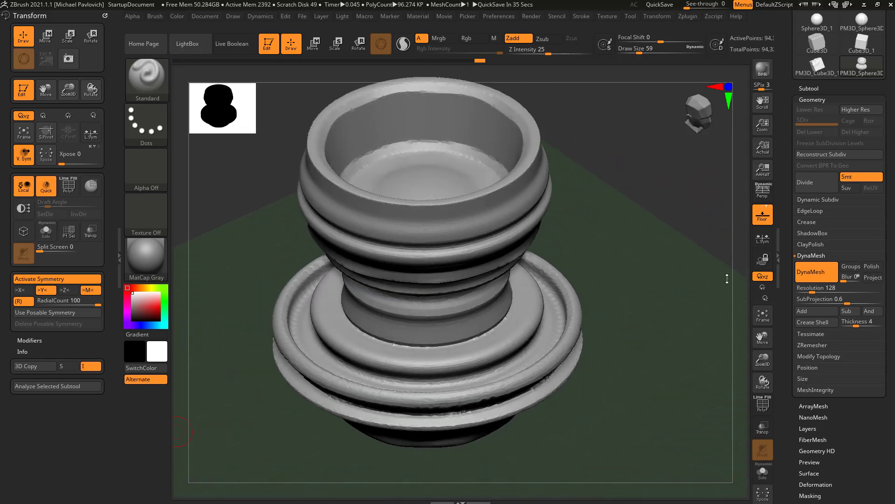
# Step: Save the pot as a ZTool named ClayPot on the Desktop
pyautogui.moveTo(790, 195); pyautogui.dragTo(790, 388)
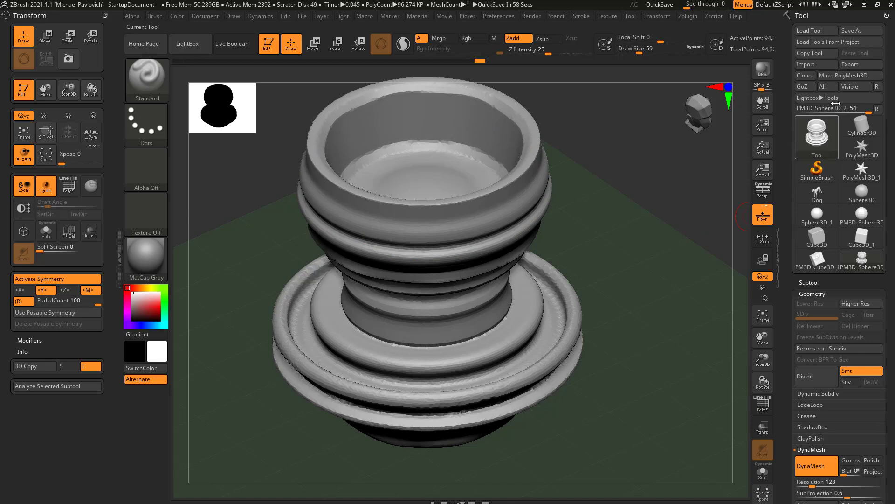
pyautogui.click(850, 31)
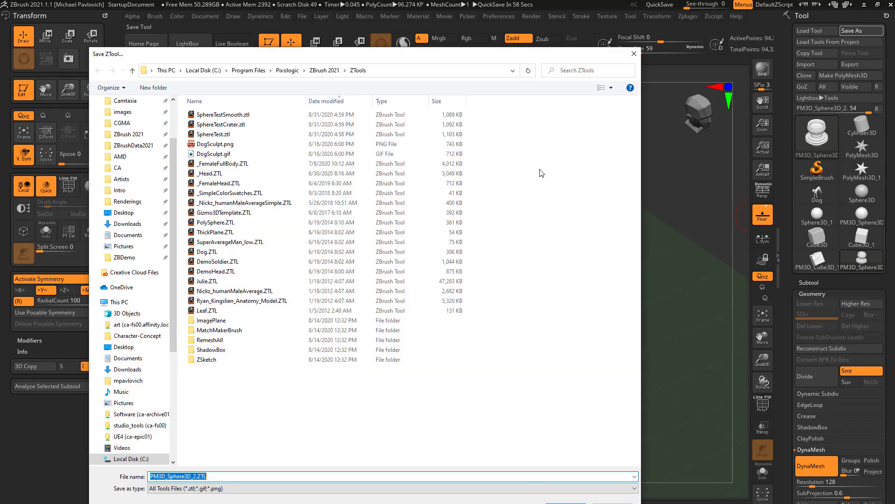
pyautogui.click(124, 213)
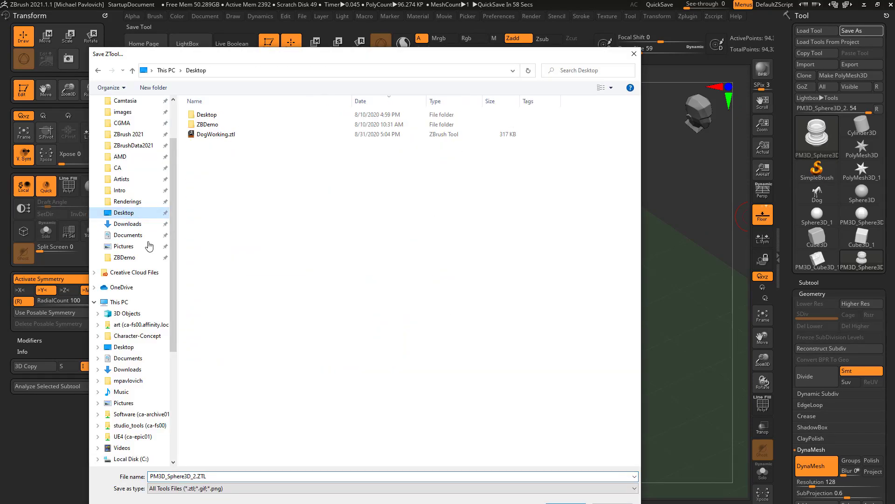
pyautogui.click(220, 474)
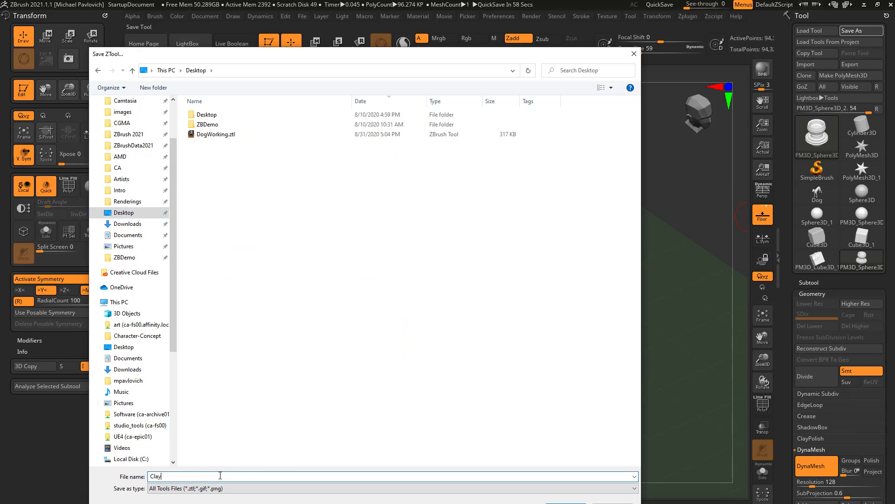
pyautogui.press('Return')
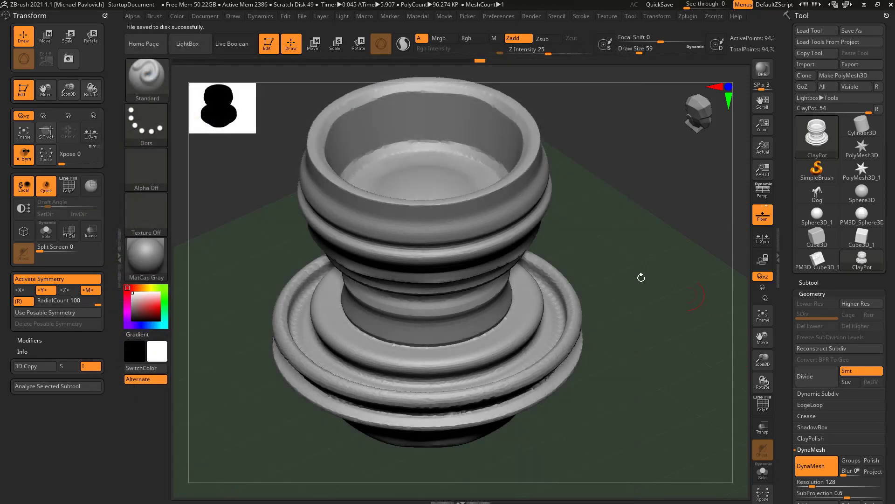
# Step: Switch the active tool to Sphere3D_1 and convert it to a PolyMesh3D
pyautogui.moveTo(480, 58); pyautogui.dragTo(495, 78)
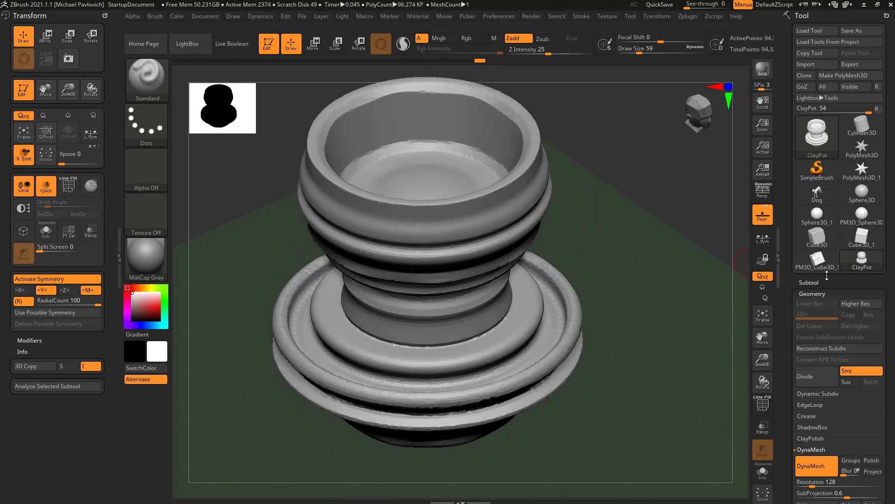
pyautogui.click(814, 135)
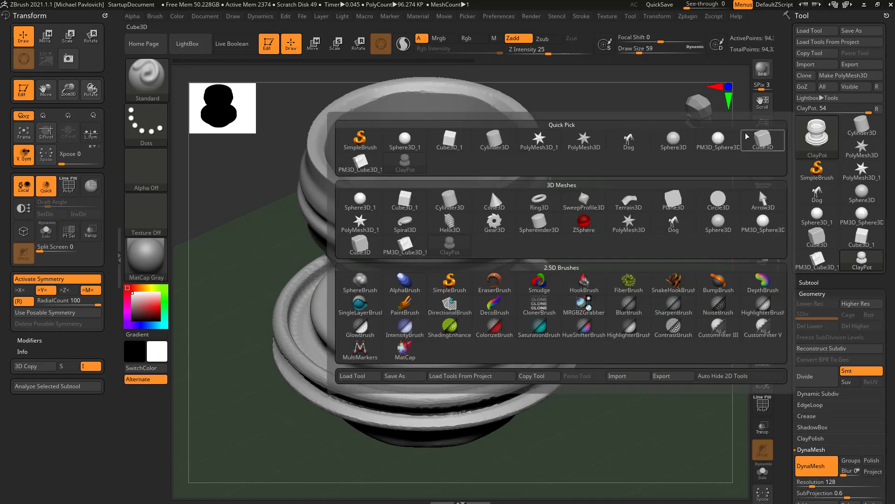
pyautogui.click(406, 140)
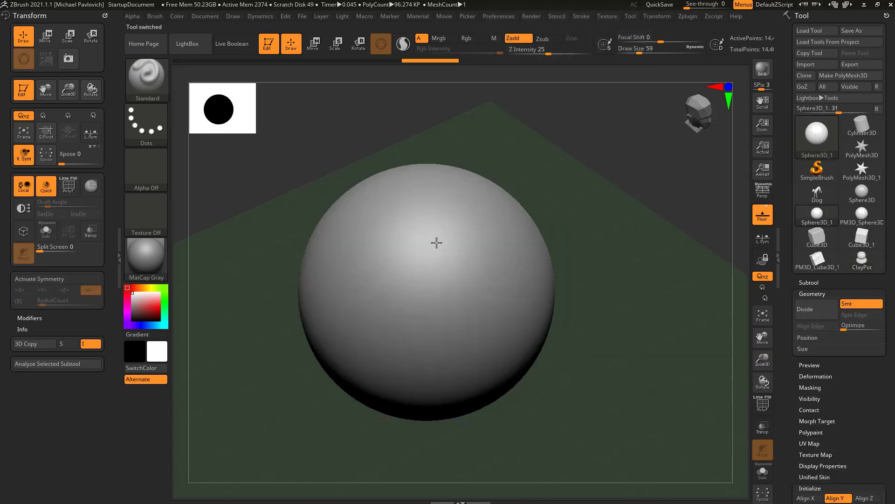
pyautogui.click(834, 76)
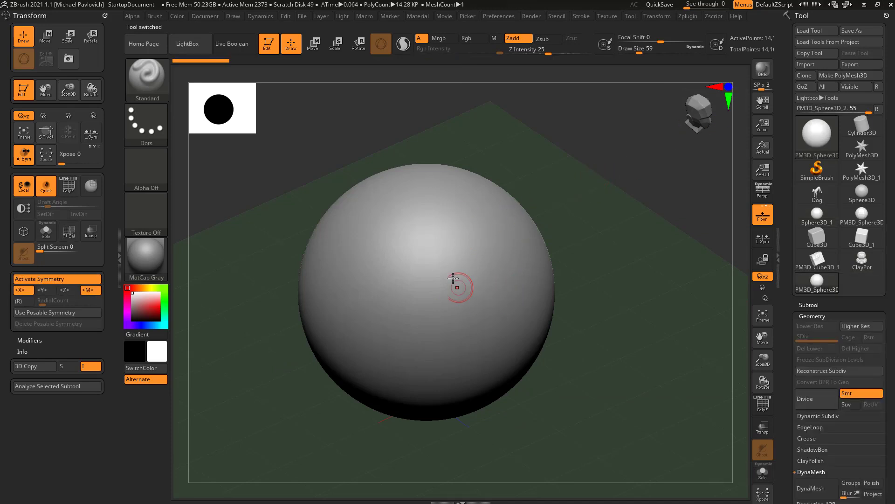
# Step: Snap the new sphere to a front view and convert it to a DynaMesh at resolution 128 with Blur 0
pyautogui.keyDown('shift'); pyautogui.moveTo(636, 245); pyautogui.dragTo(441, 290); pyautogui.keyUp('shift')
pyautogui.keyDown('alt'); pyautogui.moveTo(590, 241); pyautogui.dragTo(612, 243); pyautogui.keyUp('alt')
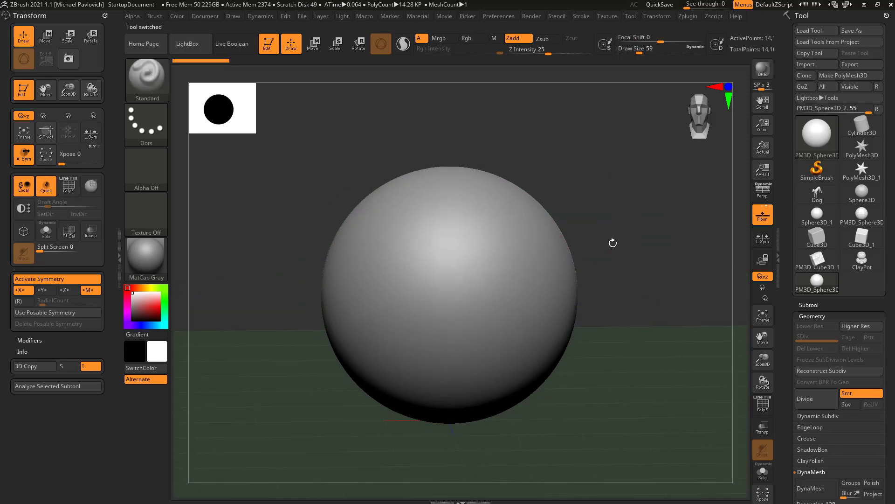
pyautogui.moveTo(620, 279); pyautogui.dragTo(560, 259)
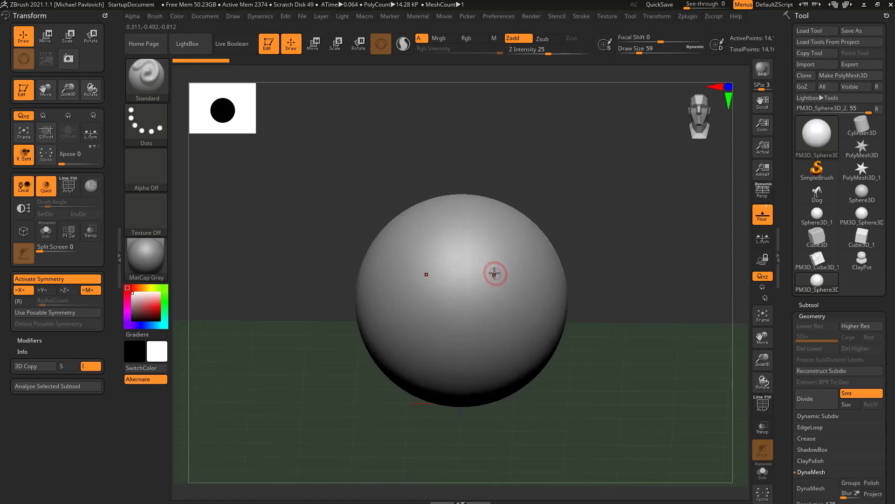
pyautogui.scroll(-5, 810, 306)
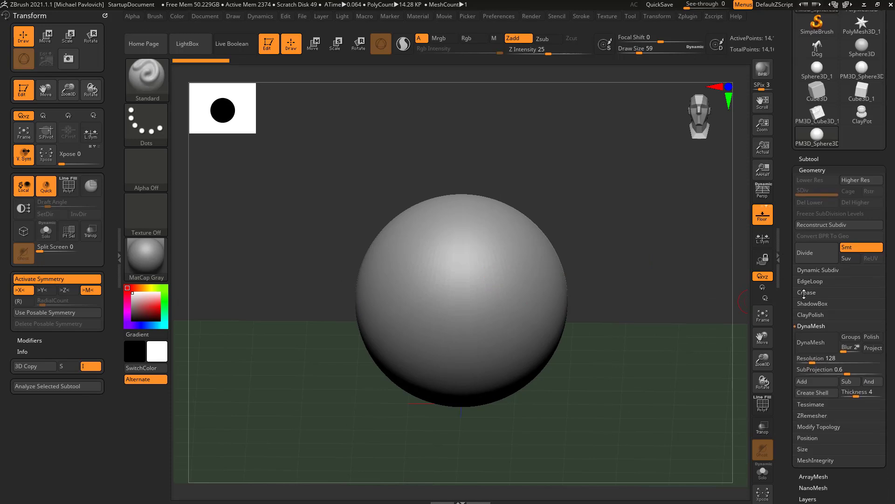
pyautogui.click(814, 345)
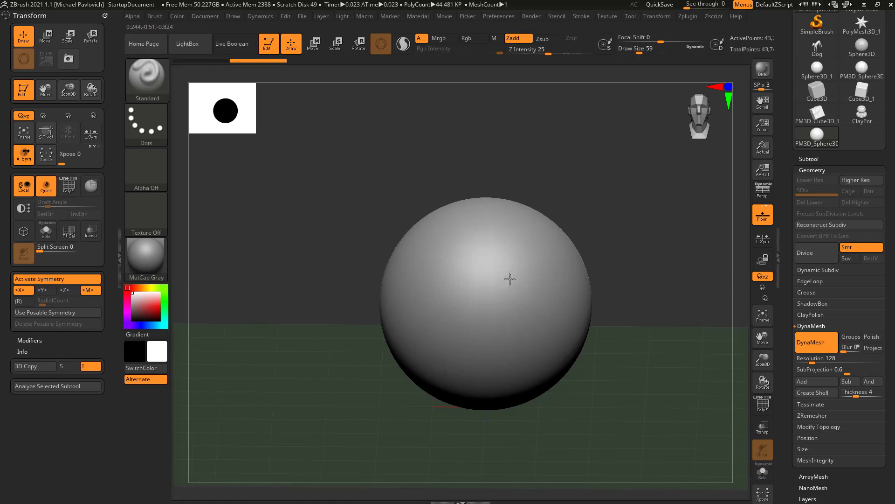